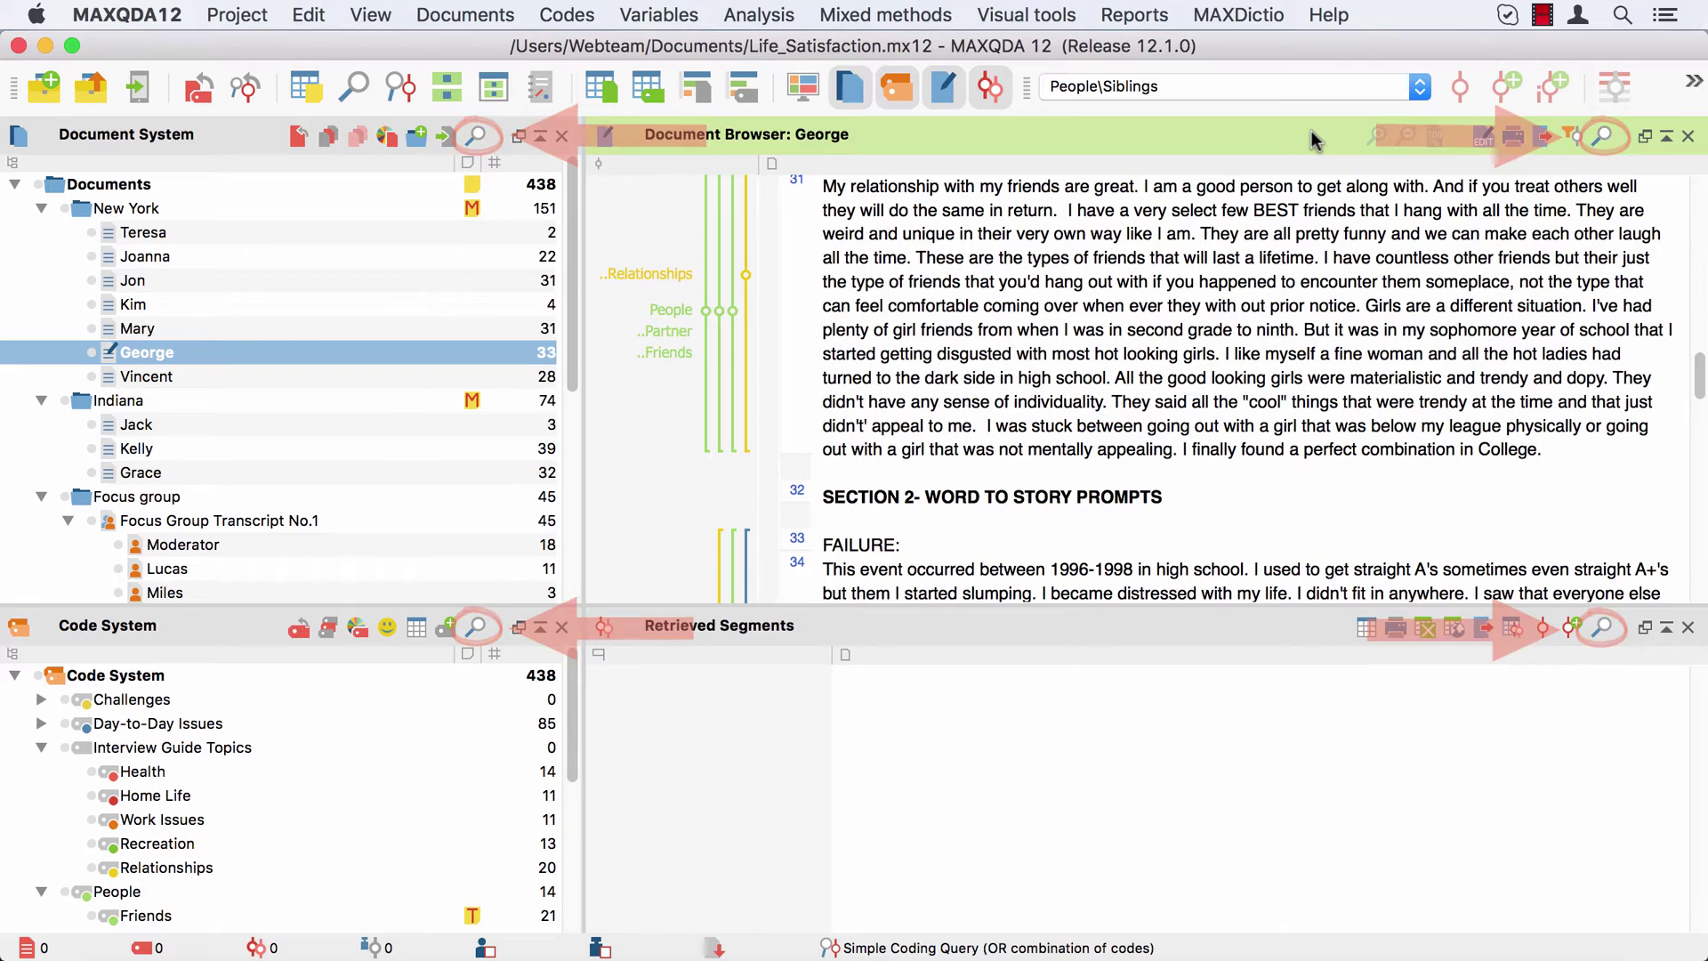
# Step: Search the open interview for 'friends', step through the hits and highlight all matches
pyautogui.click(1604, 139)
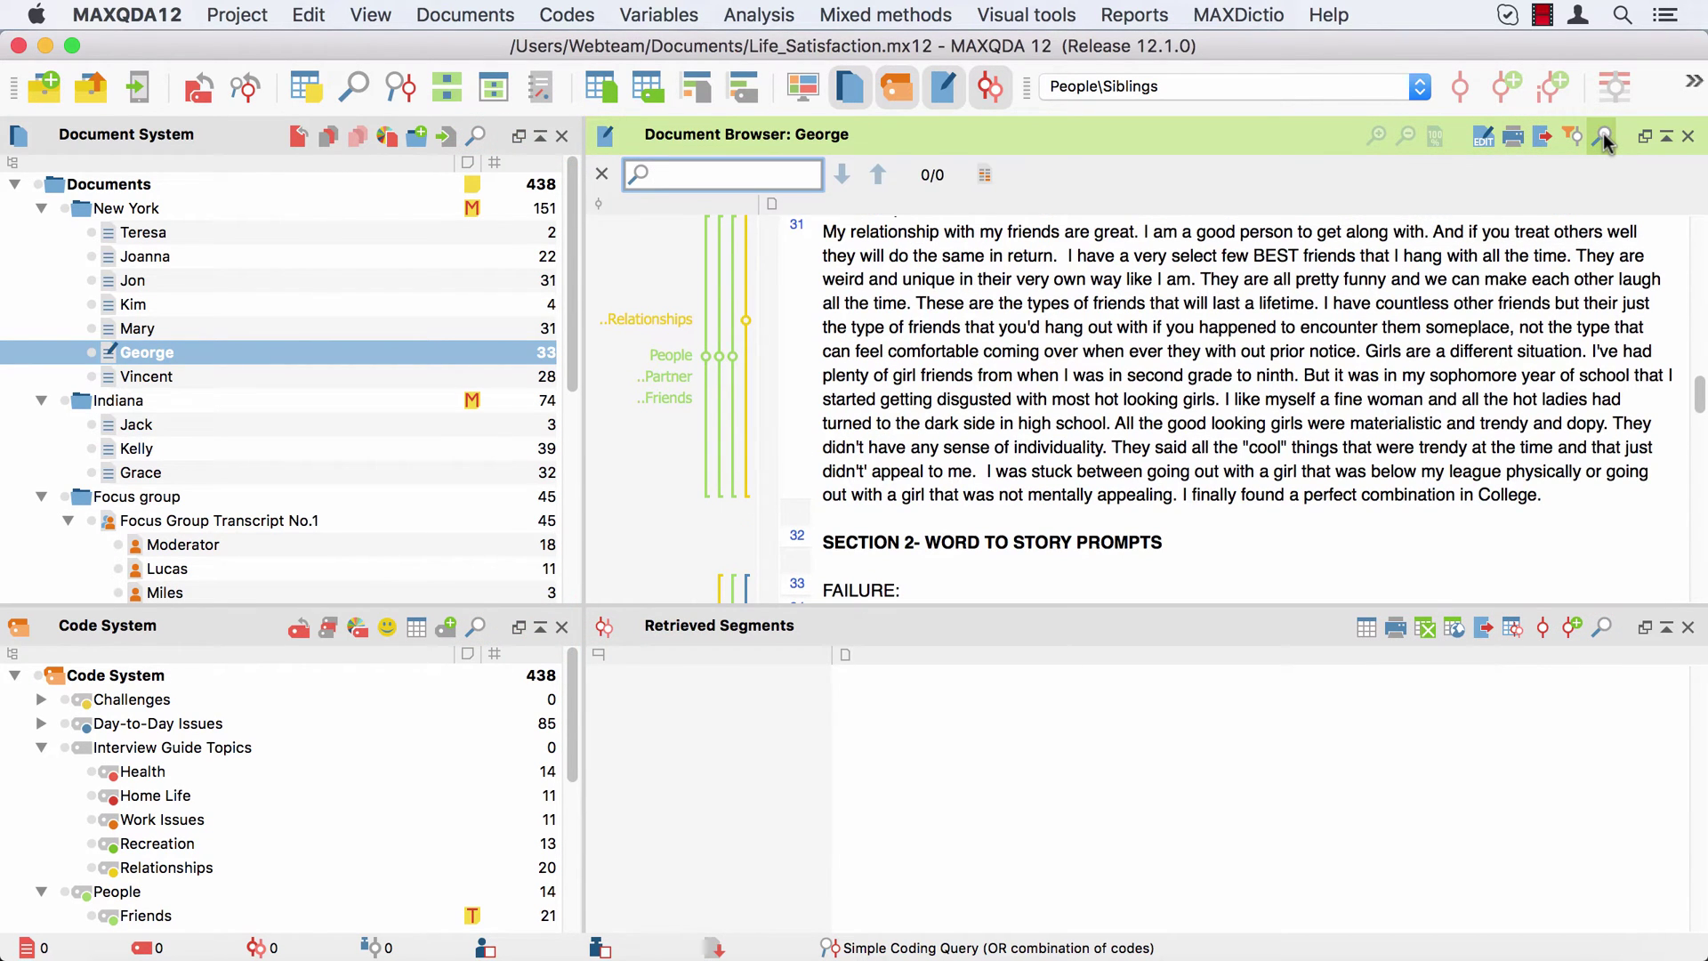
pyautogui.write('friends')
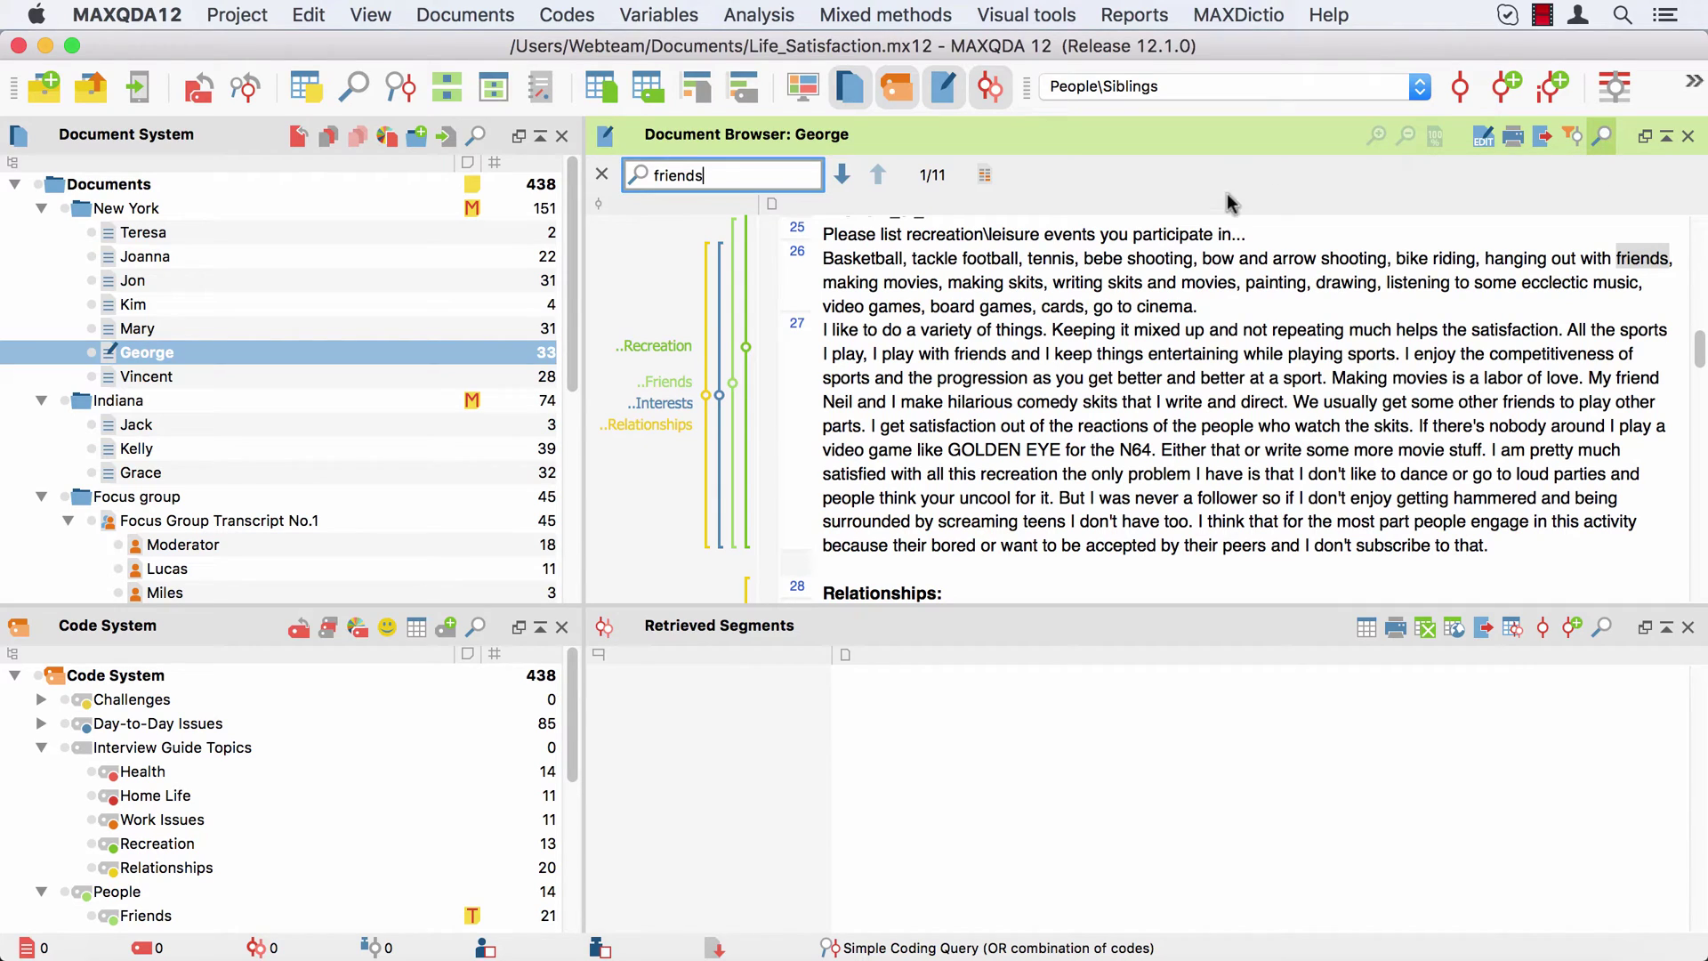
pyautogui.click(840, 181)
pyautogui.click(840, 181)
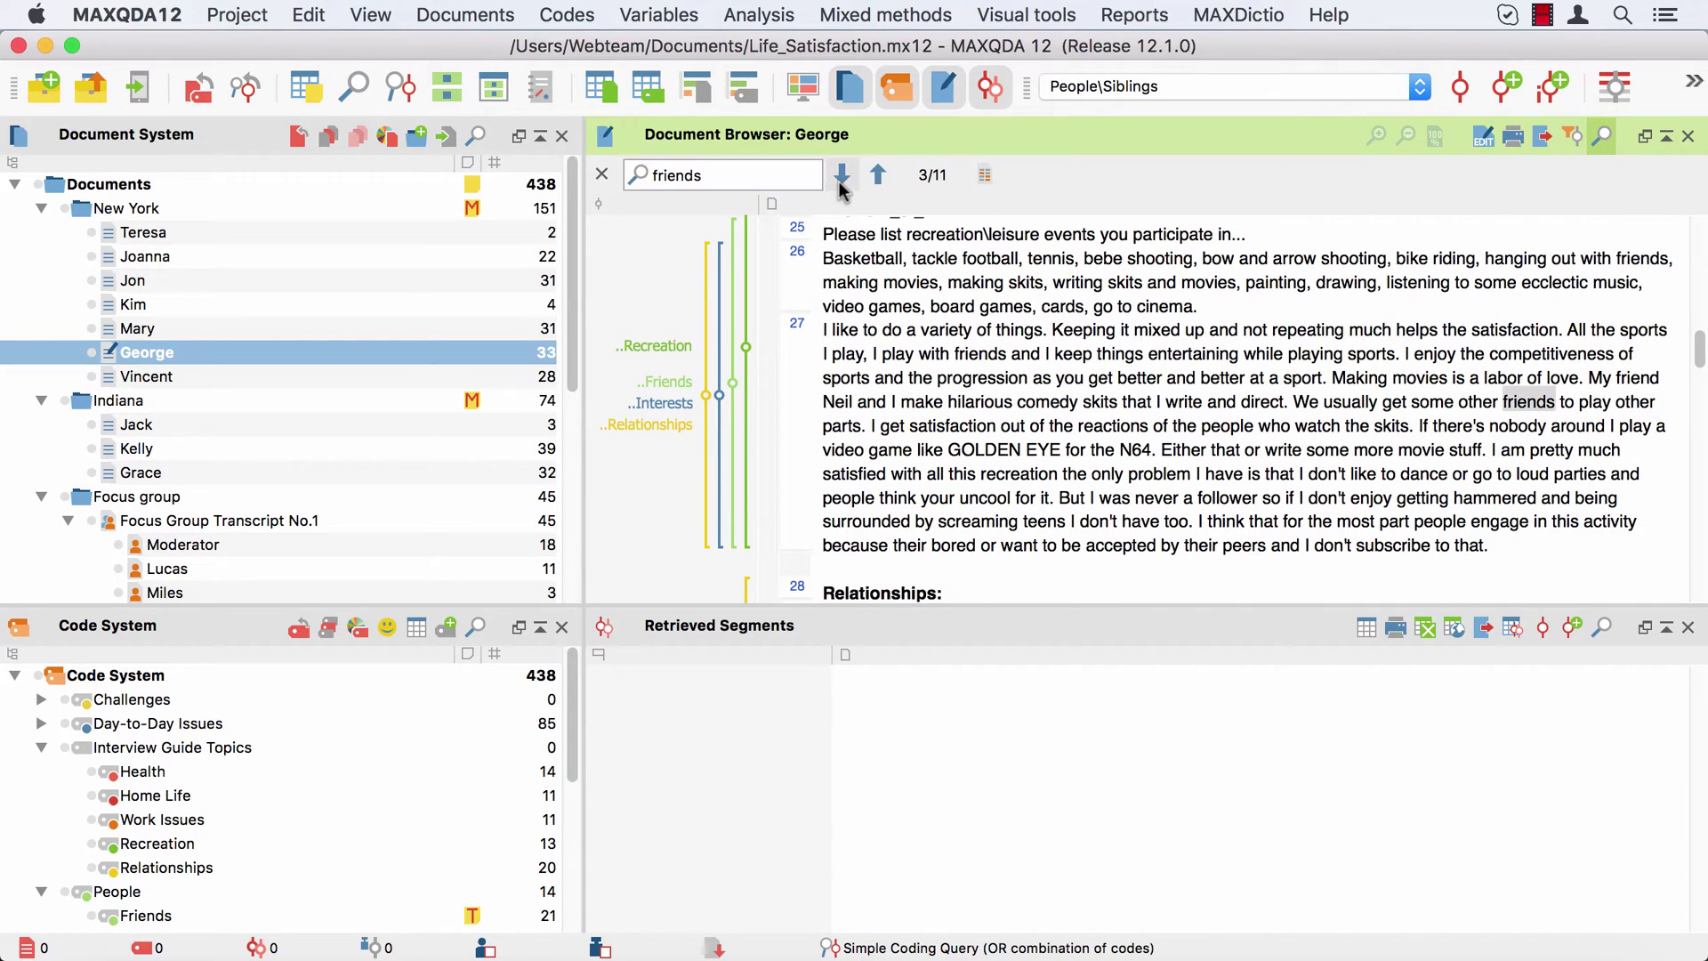
pyautogui.click(840, 181)
pyautogui.click(840, 182)
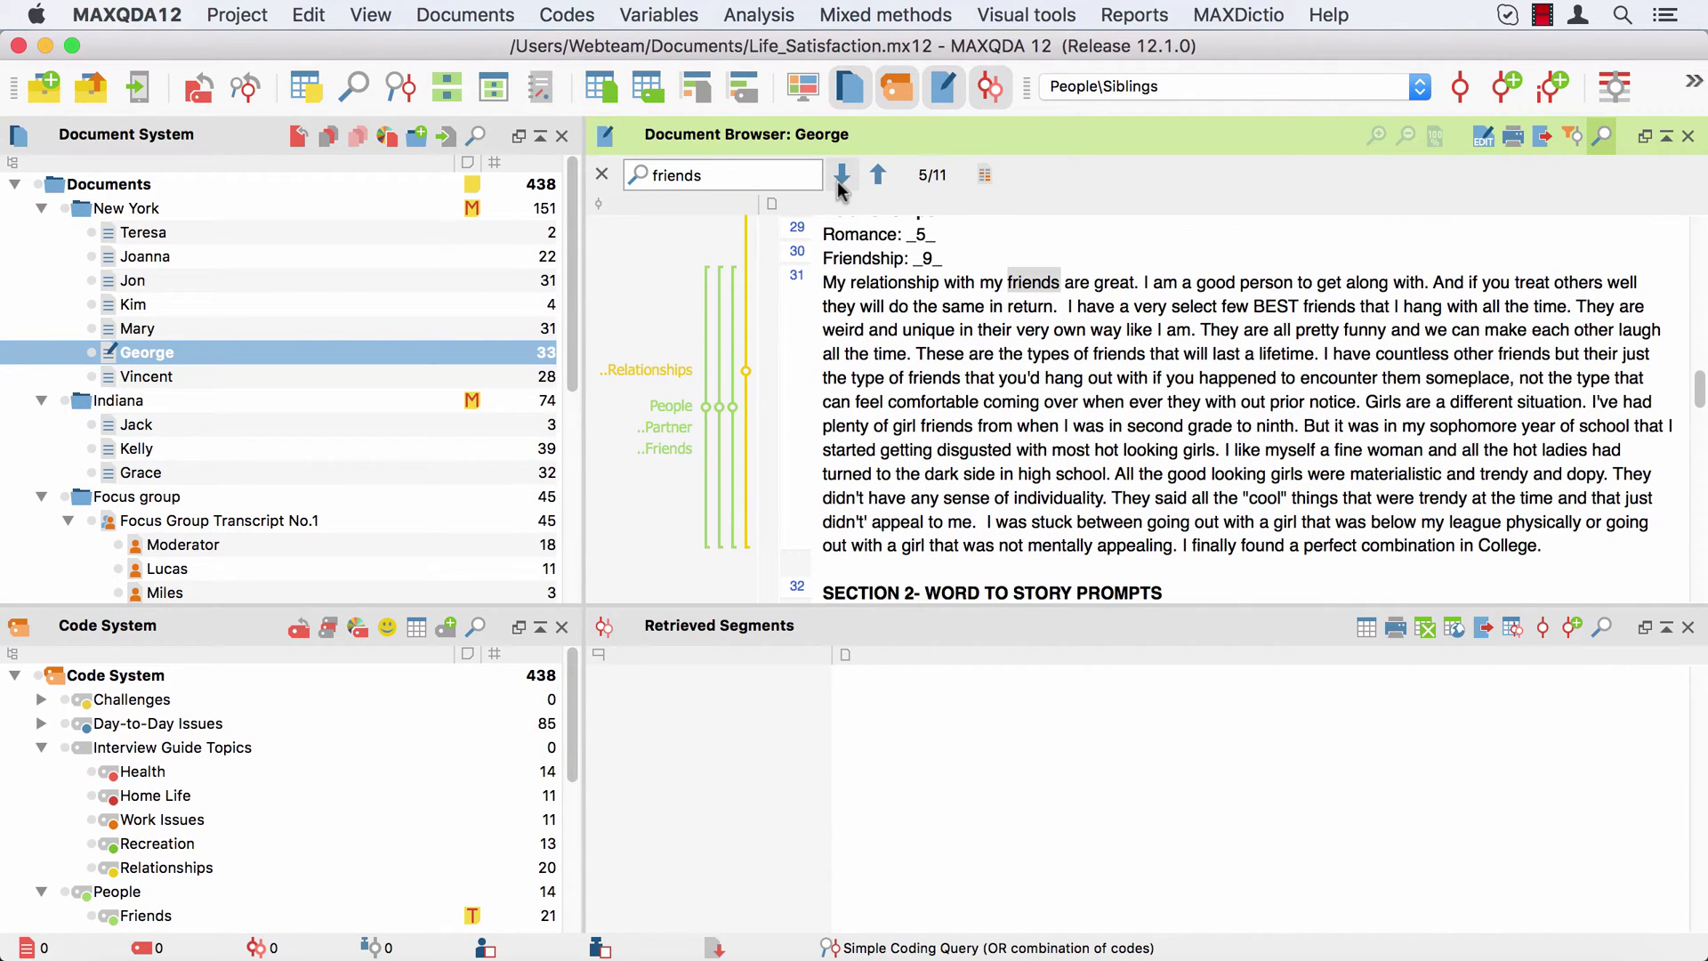
pyautogui.click(984, 179)
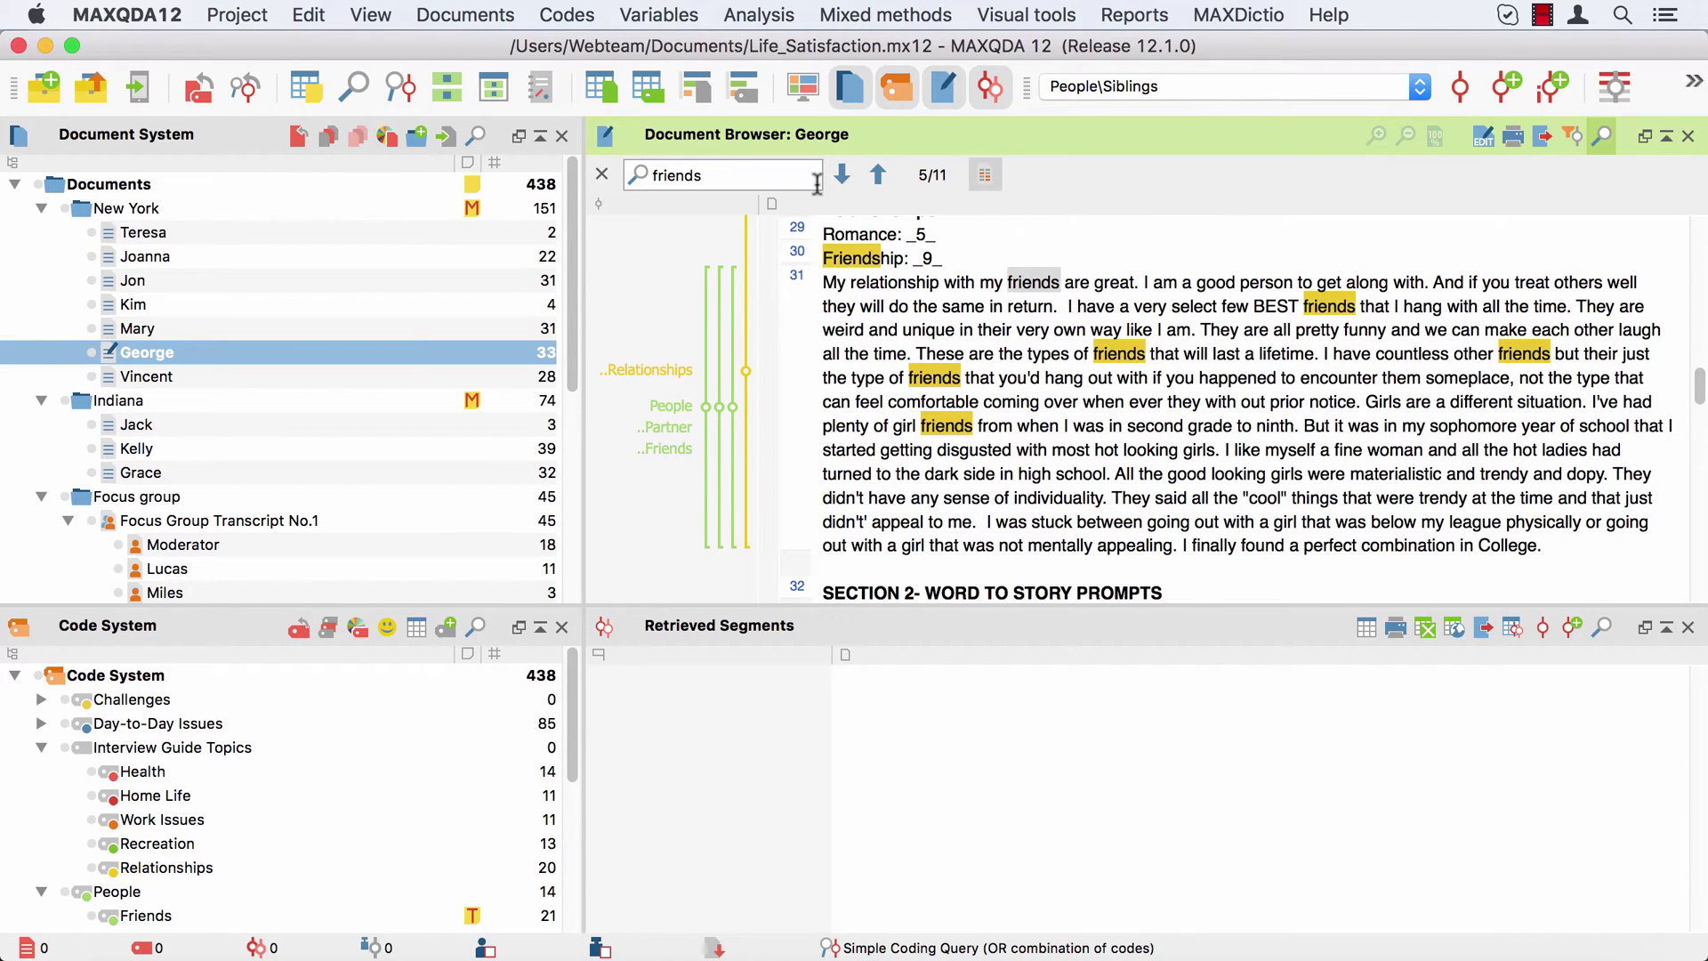
pyautogui.click(605, 176)
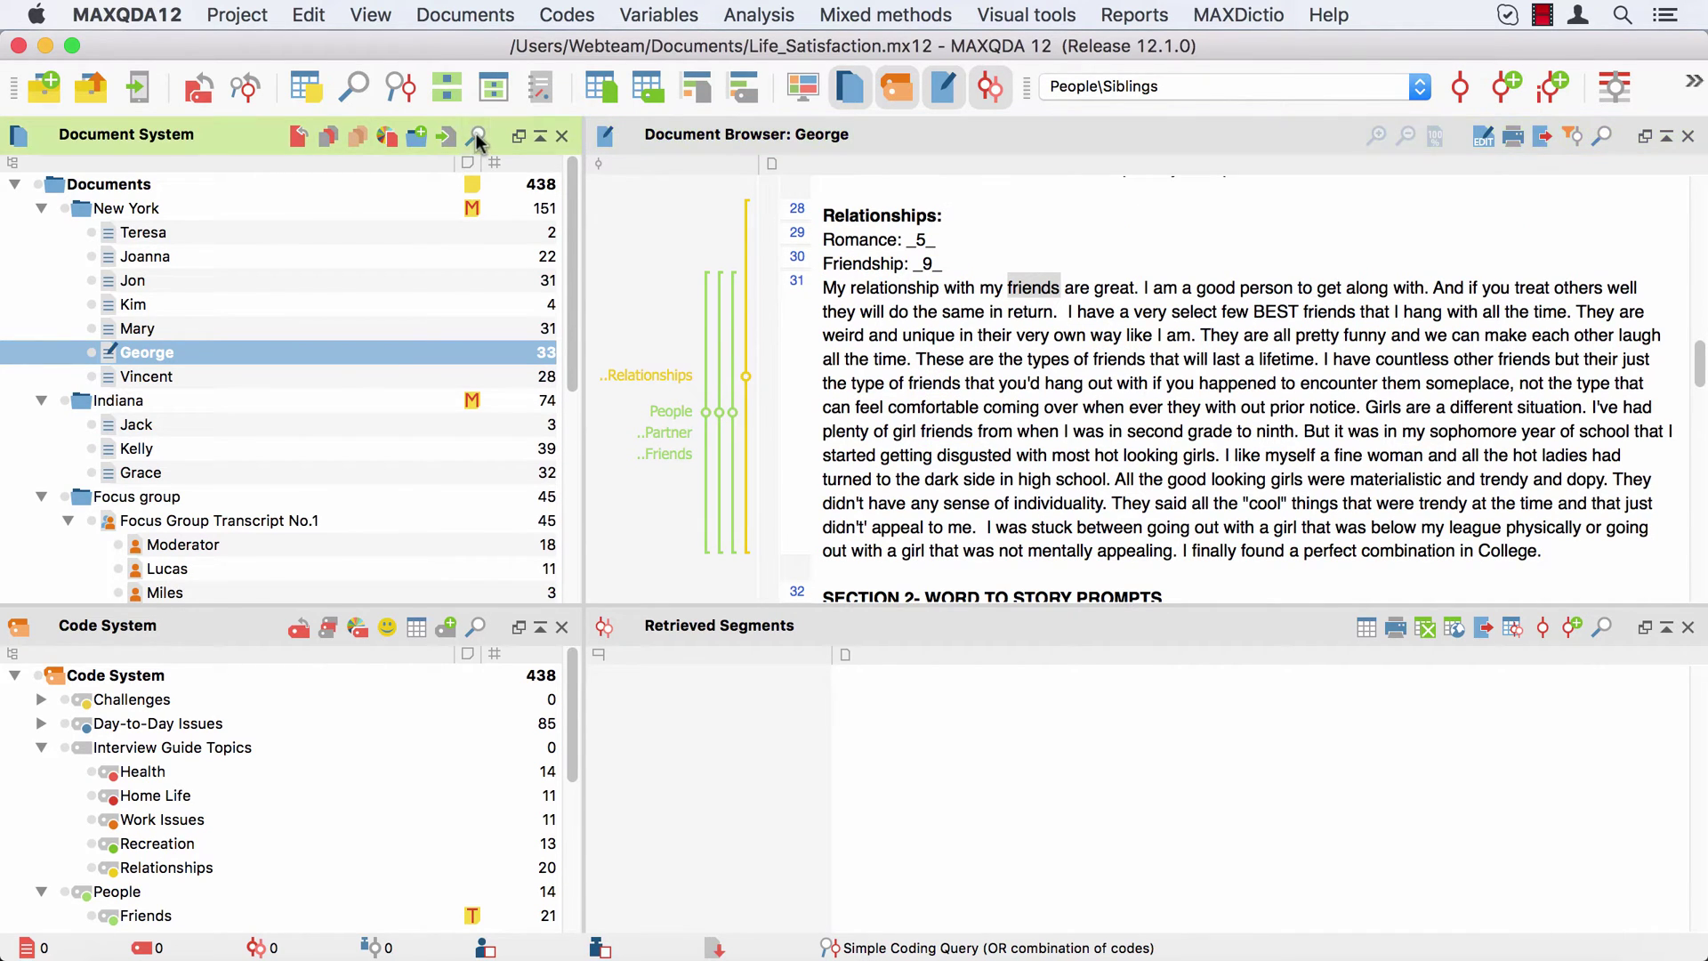
# Step: Search the document list for 'lisa', then close that search and open the Analysis menu
pyautogui.click(477, 136)
pyautogui.write('lisa')
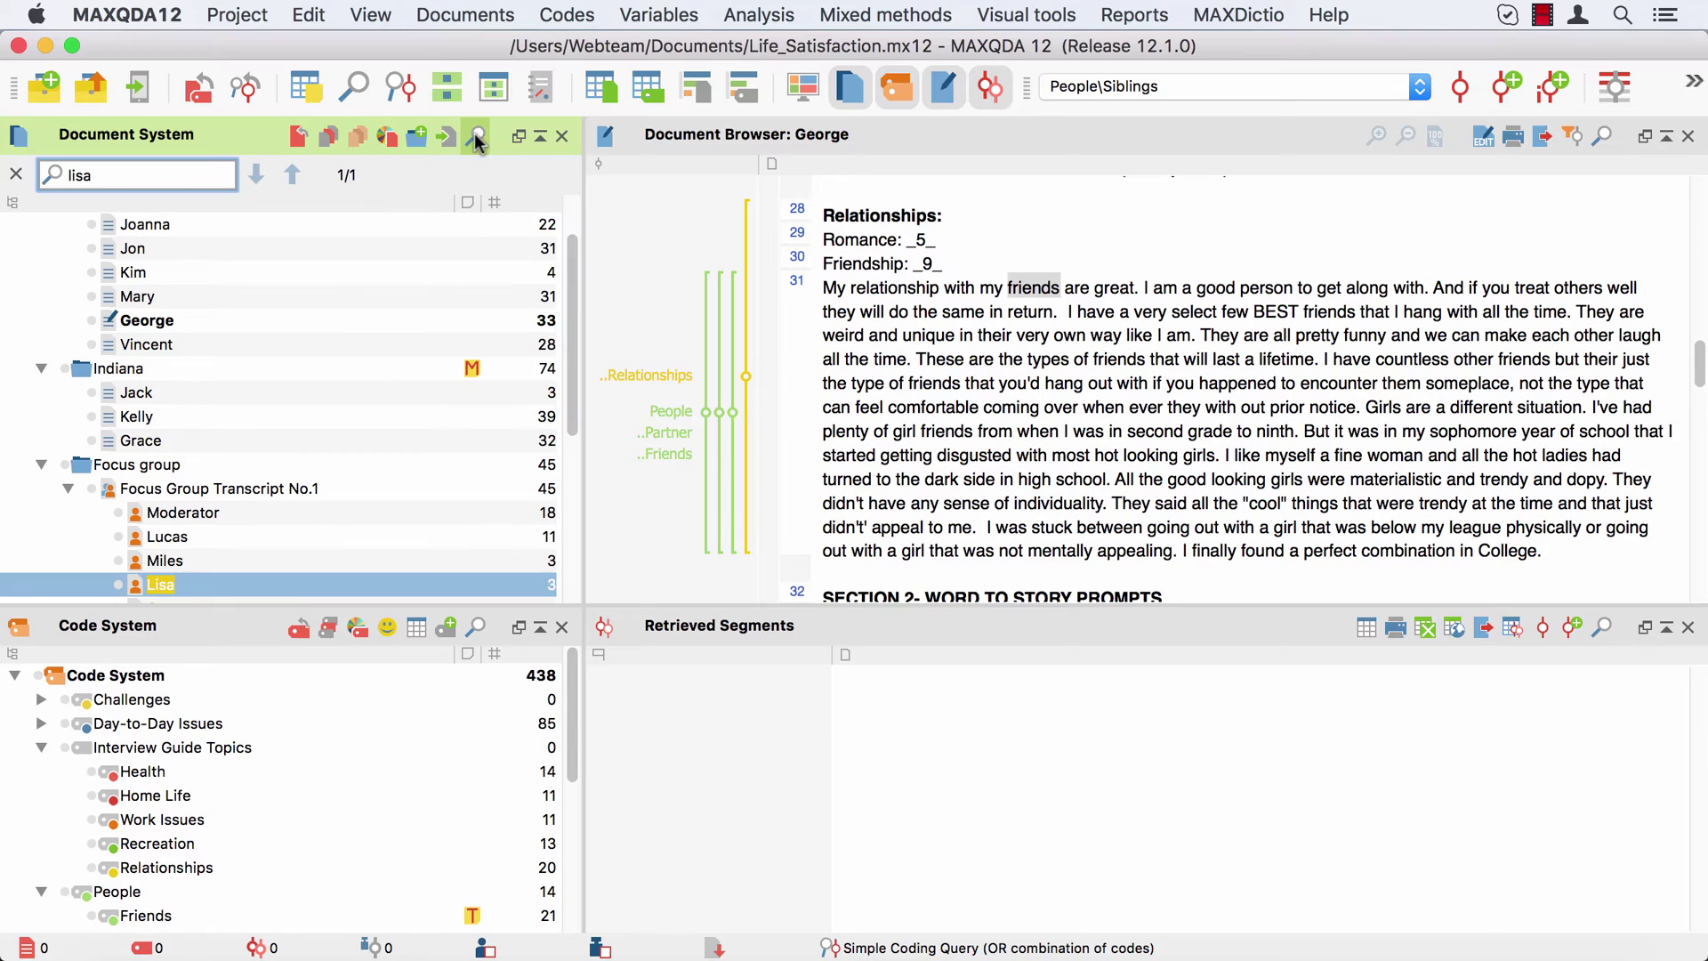
pyautogui.click(22, 176)
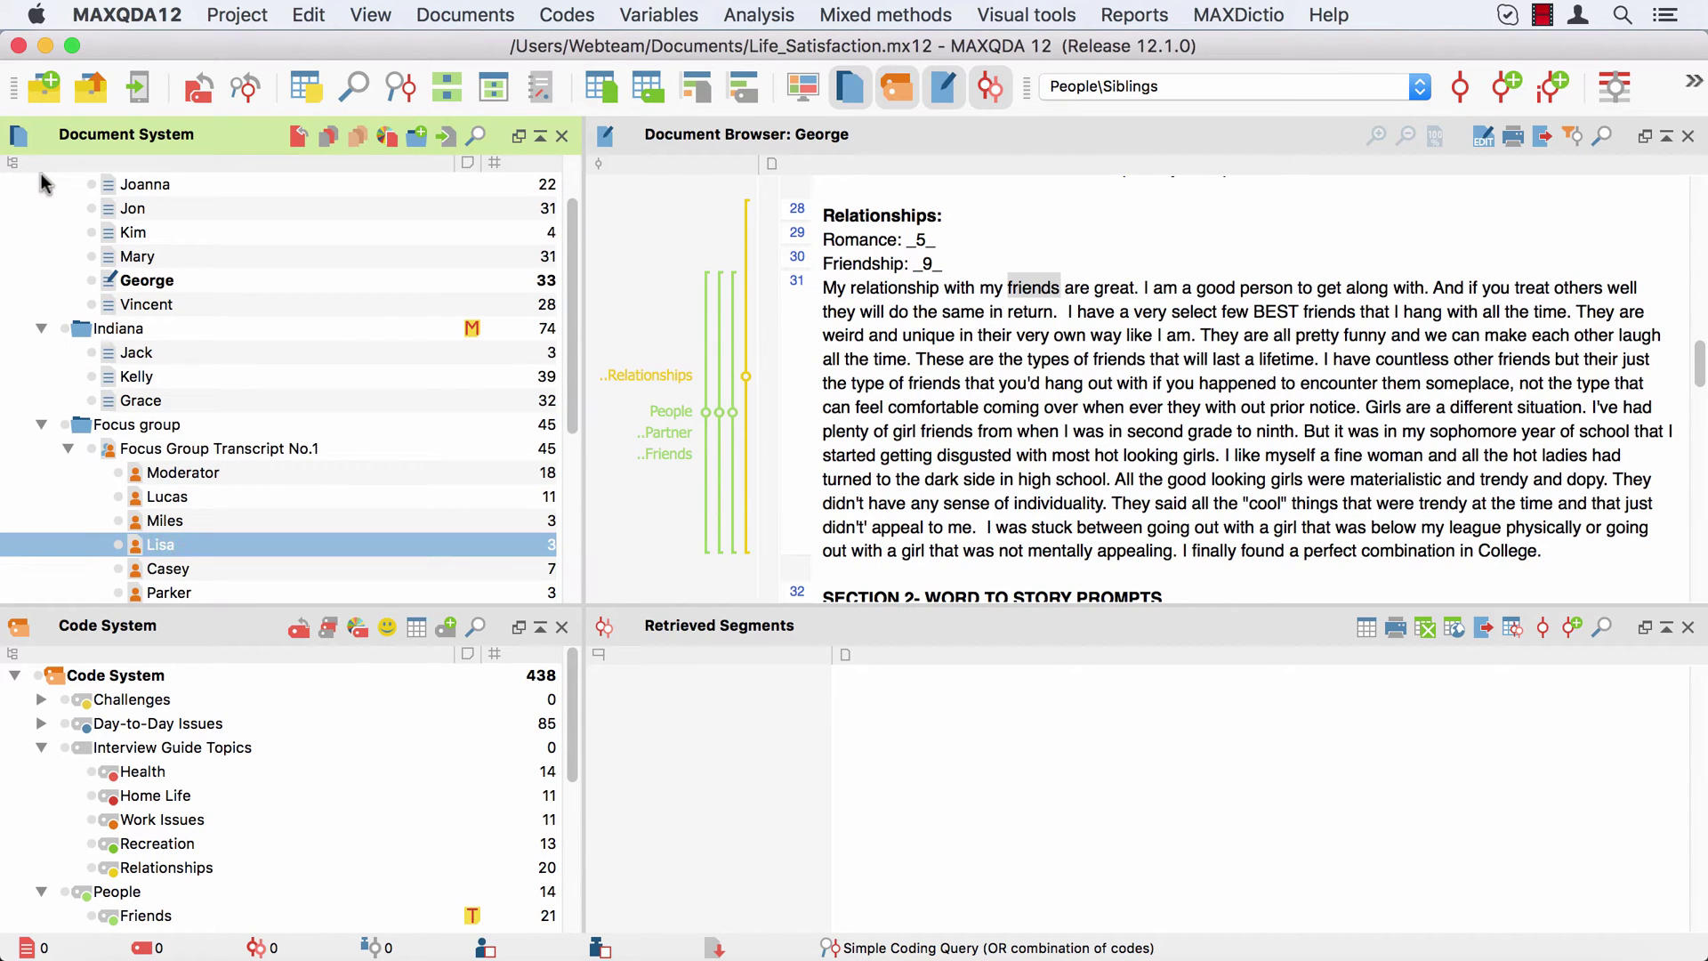
pyautogui.click(760, 16)
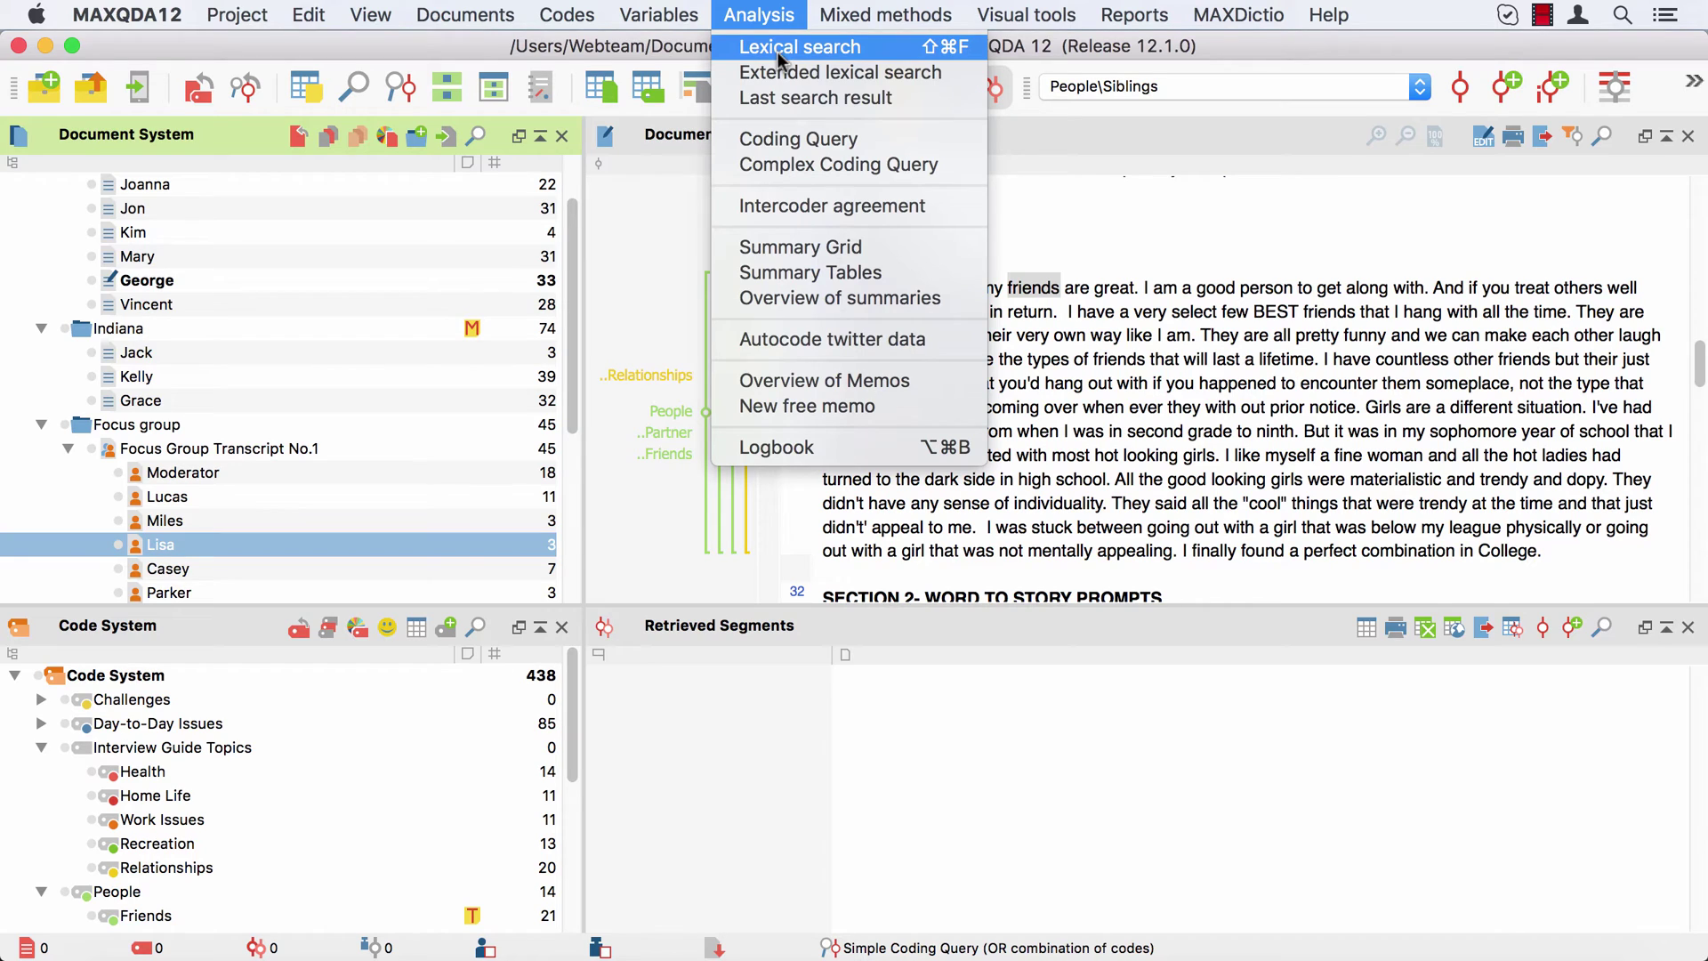
# Step: Run a lexical search for 'happiness' across all documents, returning 220 hits
pyautogui.click(778, 51)
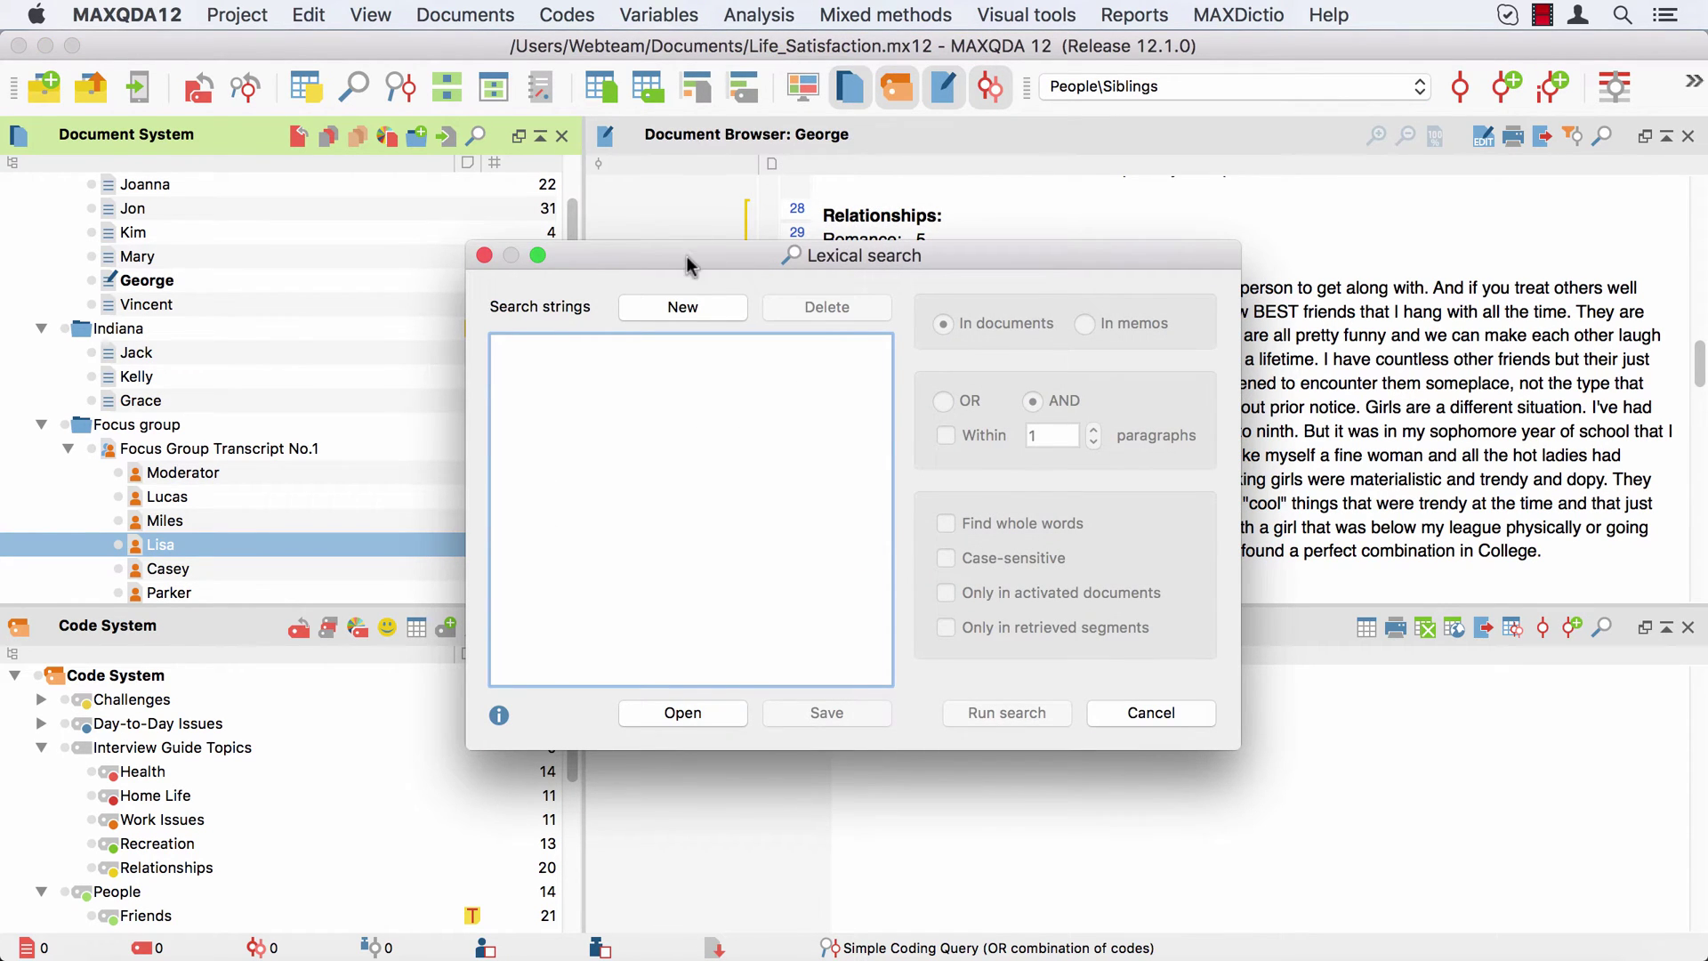
pyautogui.click(700, 309)
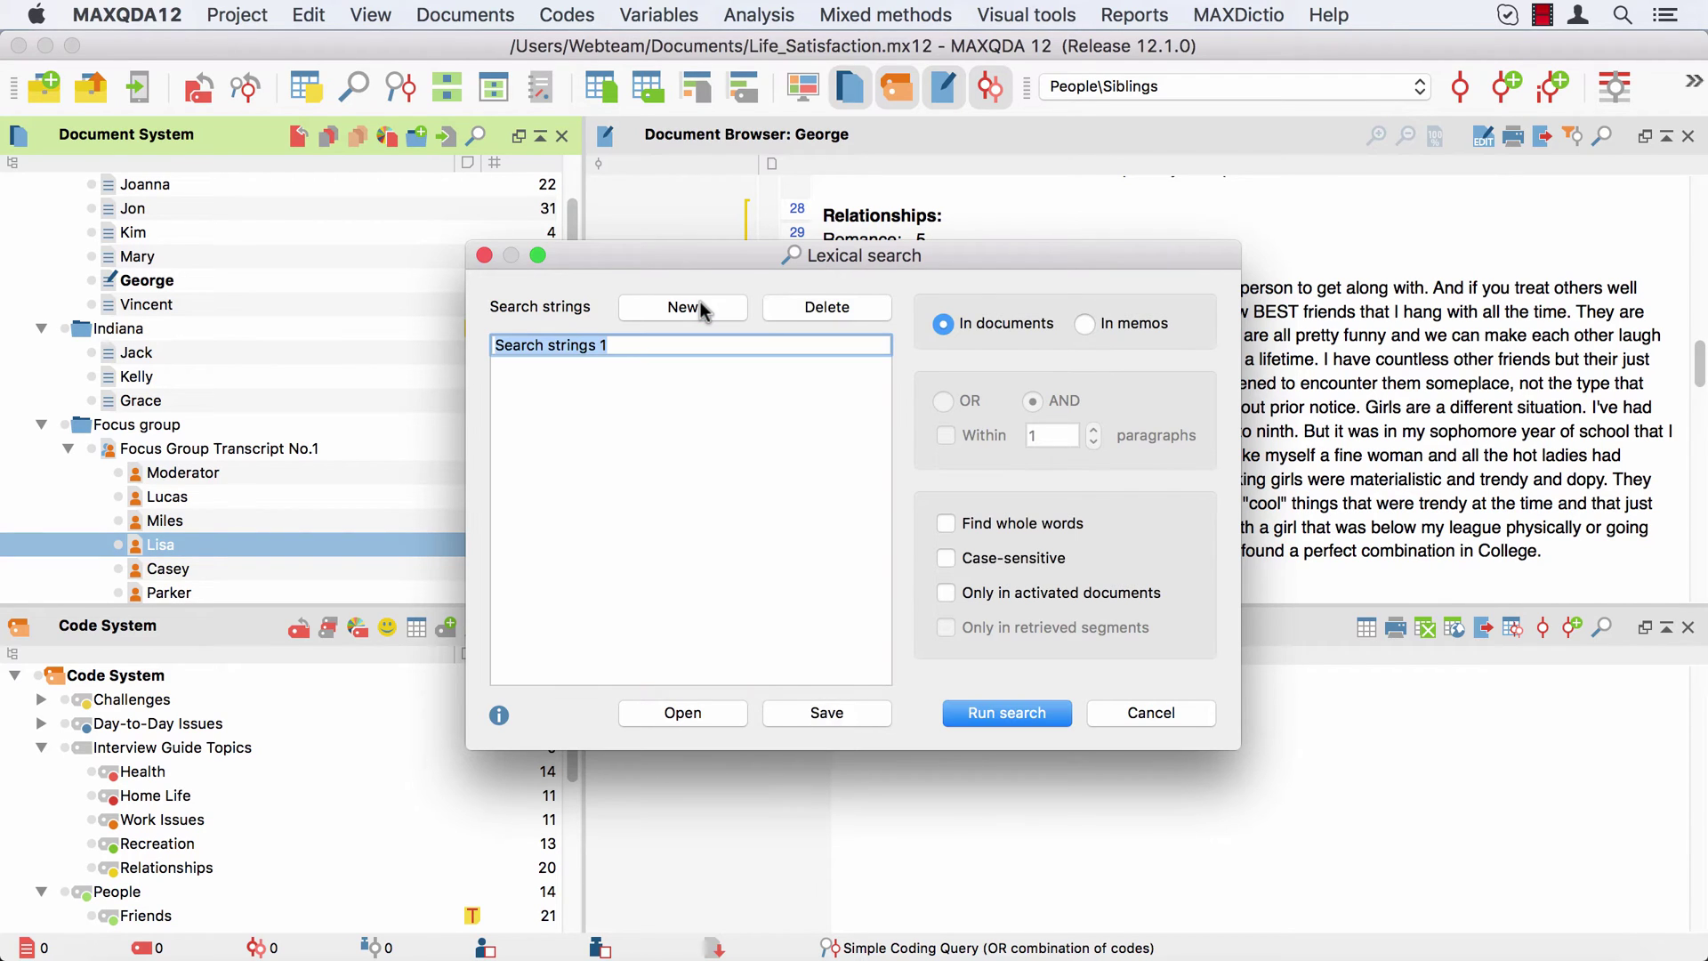
pyautogui.write('happiness')
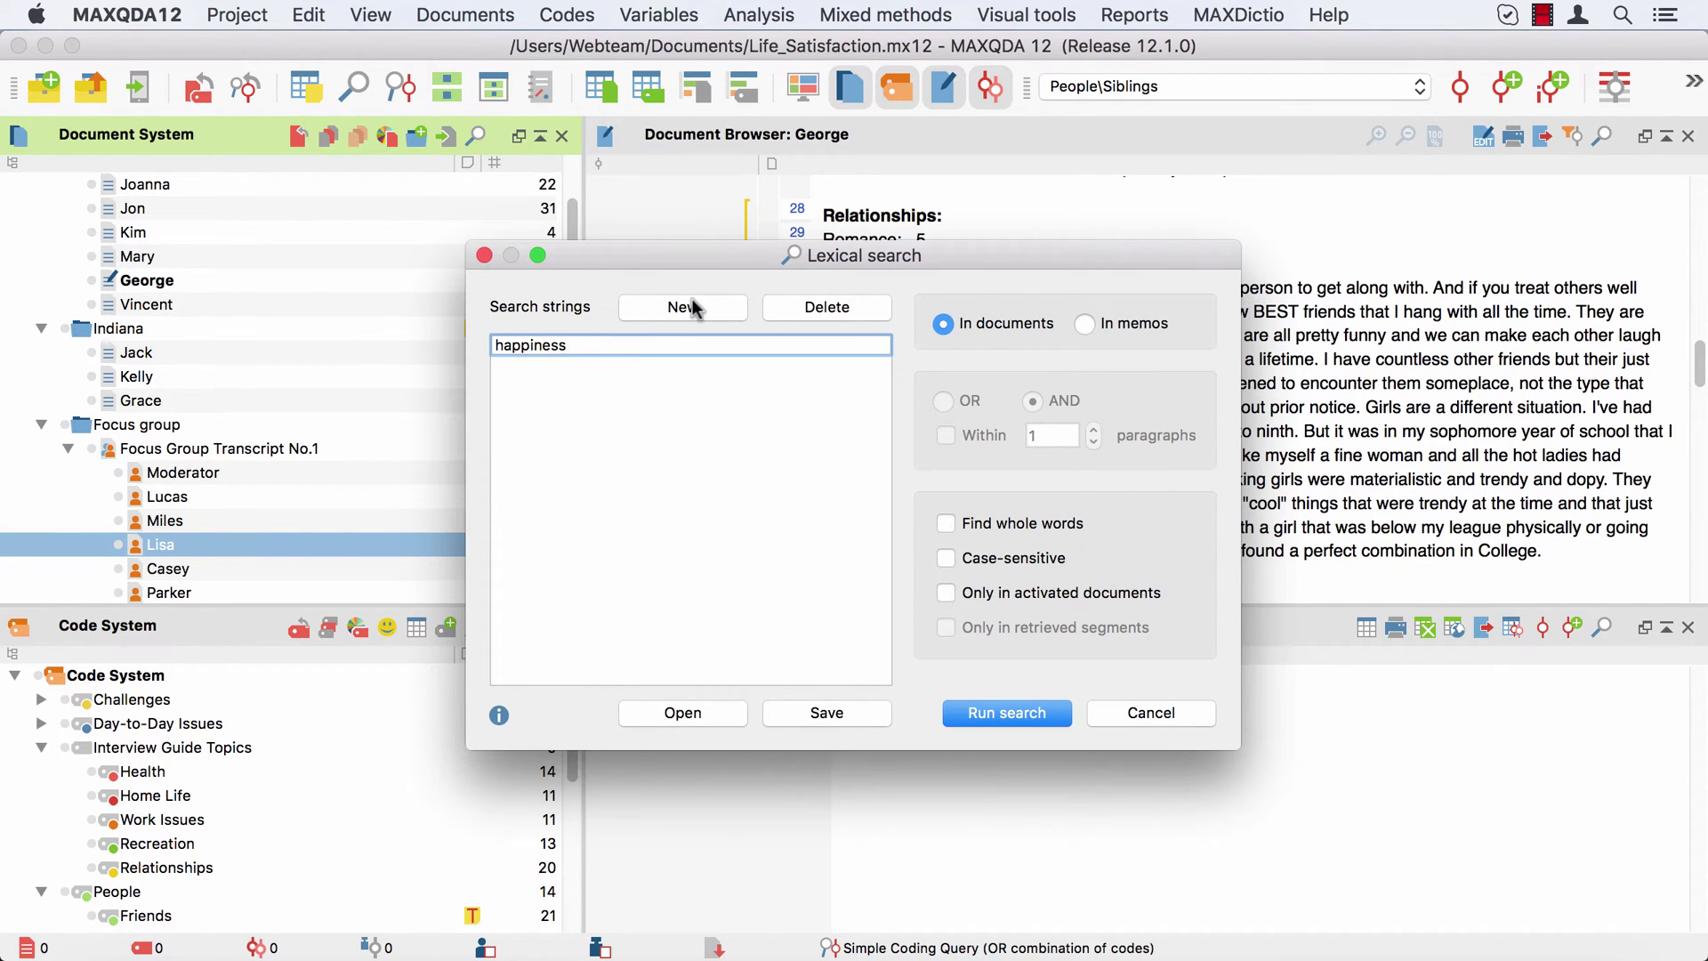
pyautogui.press('Return')
pyautogui.click(1005, 714)
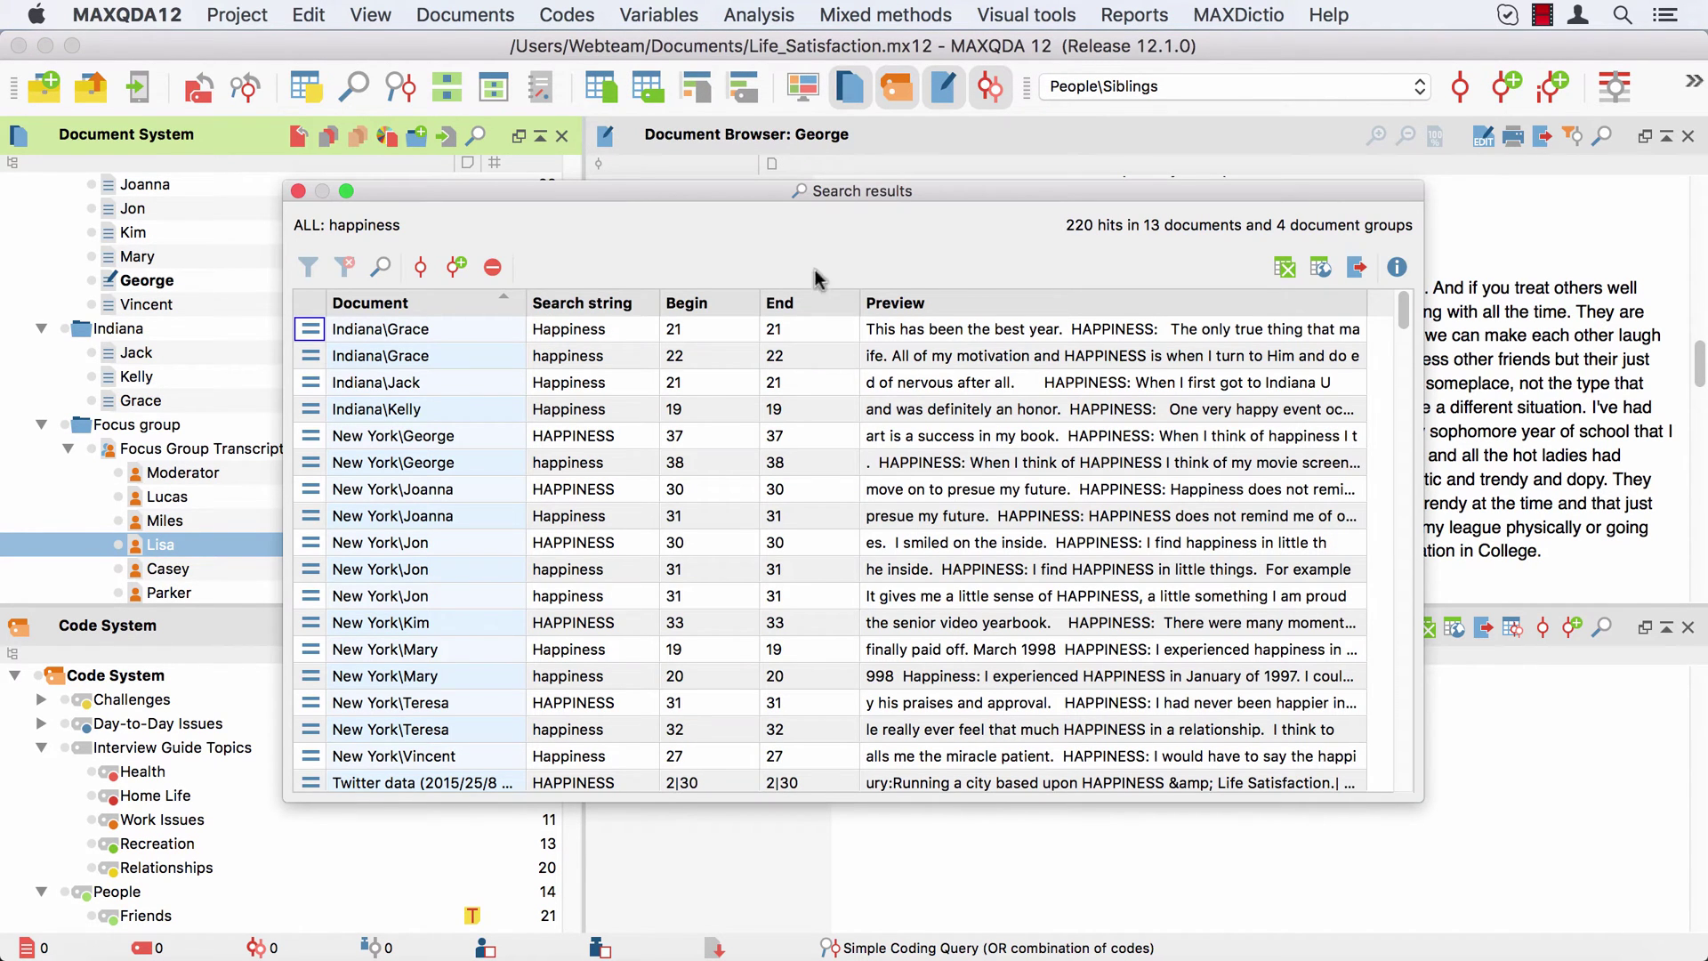
# Step: Move the results window aside and open the first four 'happiness' hits in their interviews
pyautogui.moveTo(793, 187); pyautogui.dragTo(1037, 580)
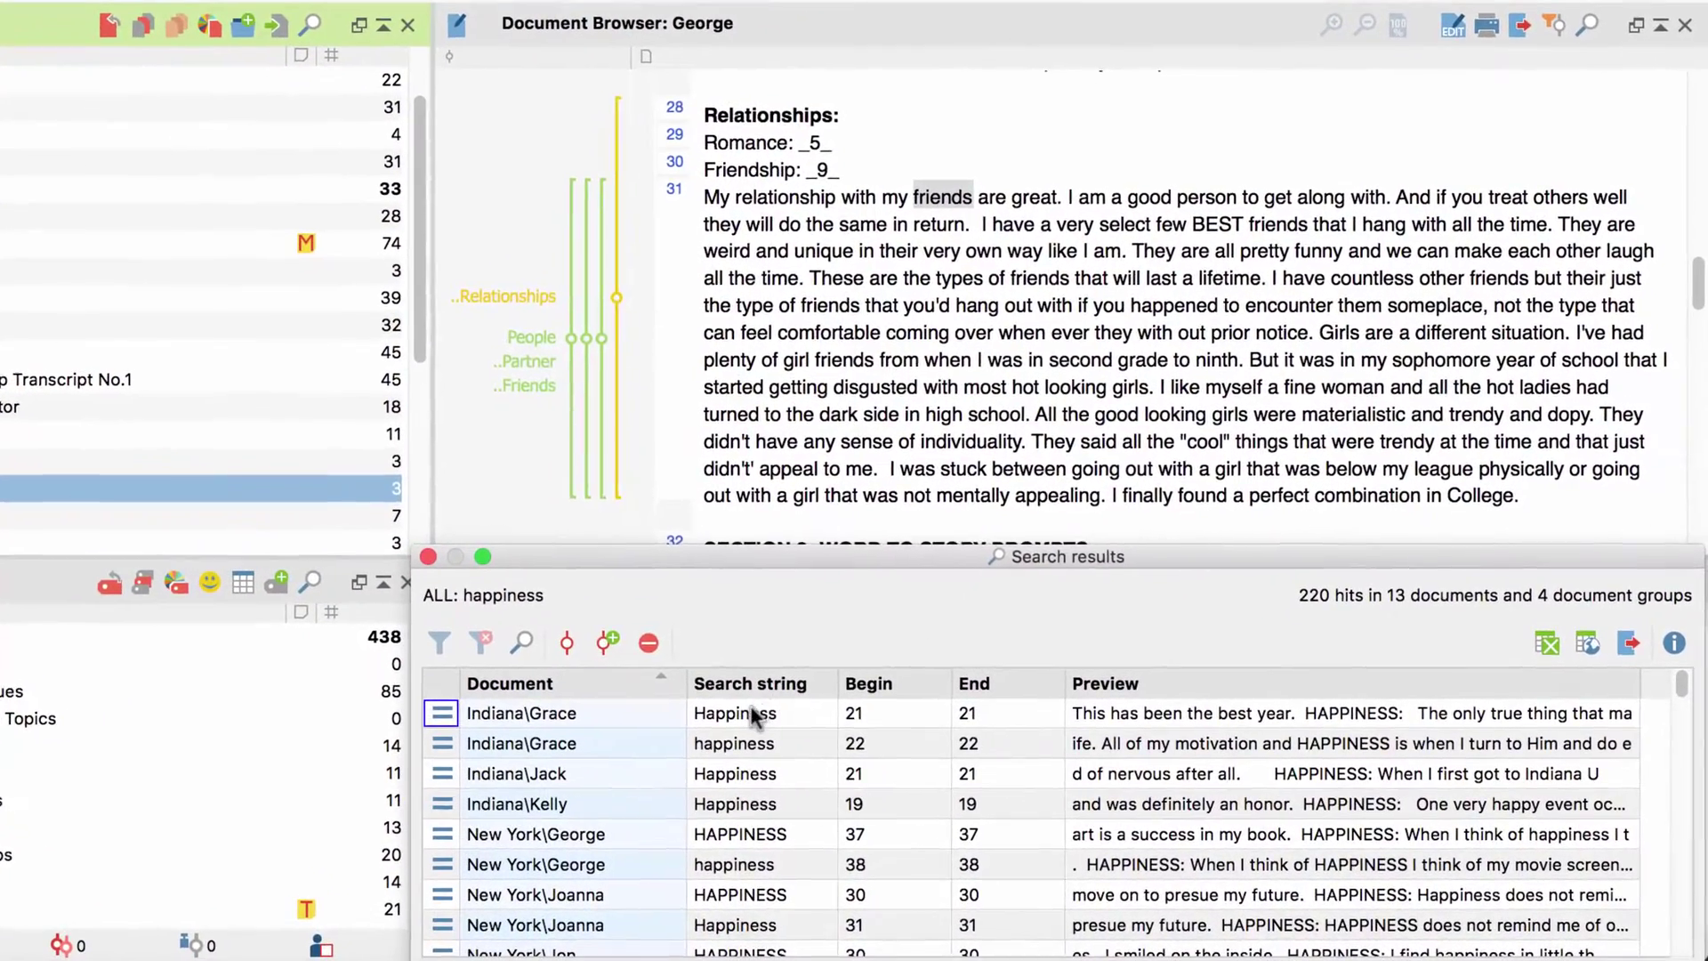
pyautogui.click(770, 711)
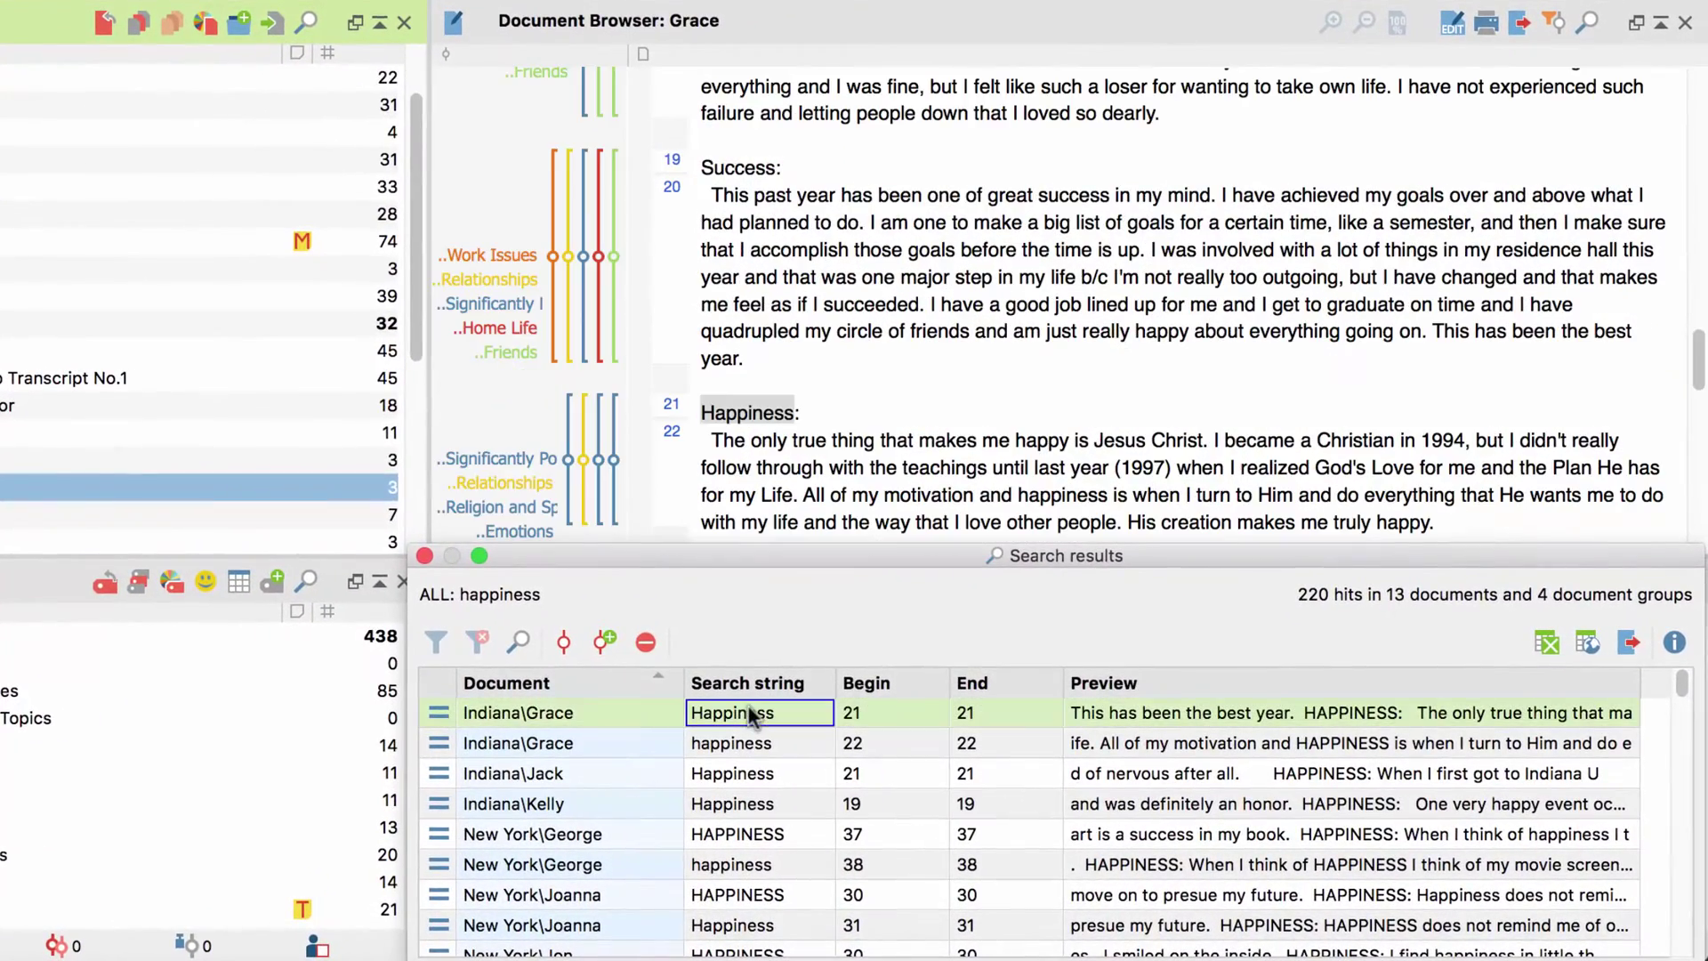
pyautogui.click(763, 749)
pyautogui.click(736, 772)
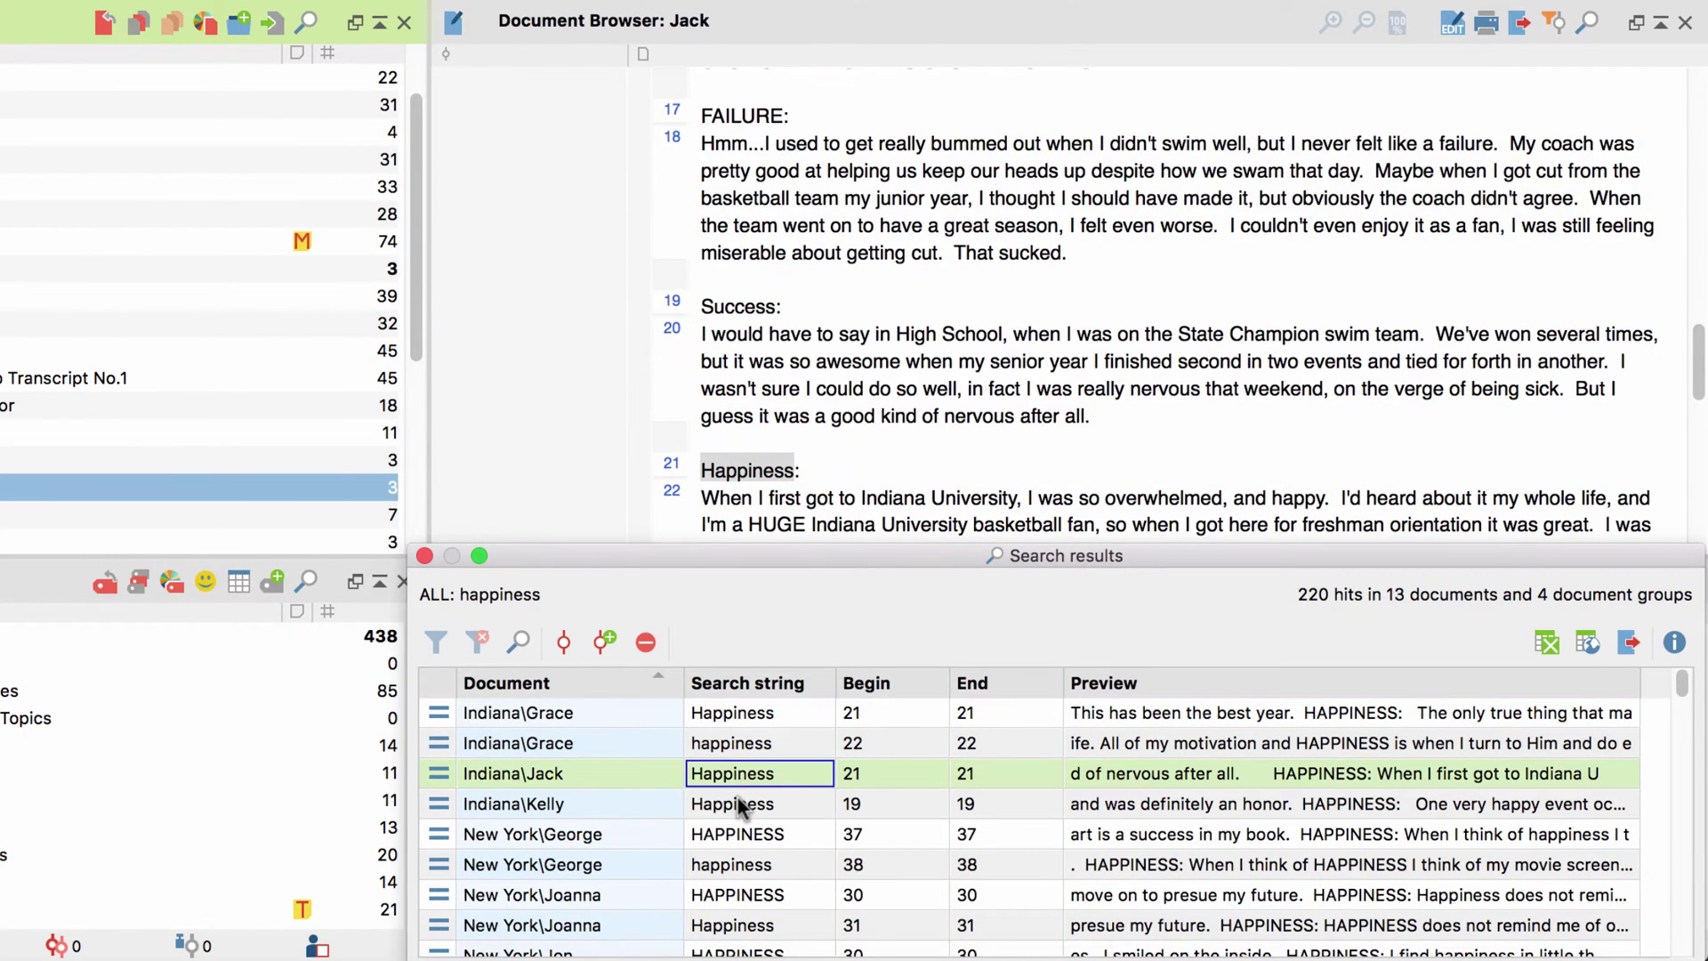
pyautogui.click(737, 800)
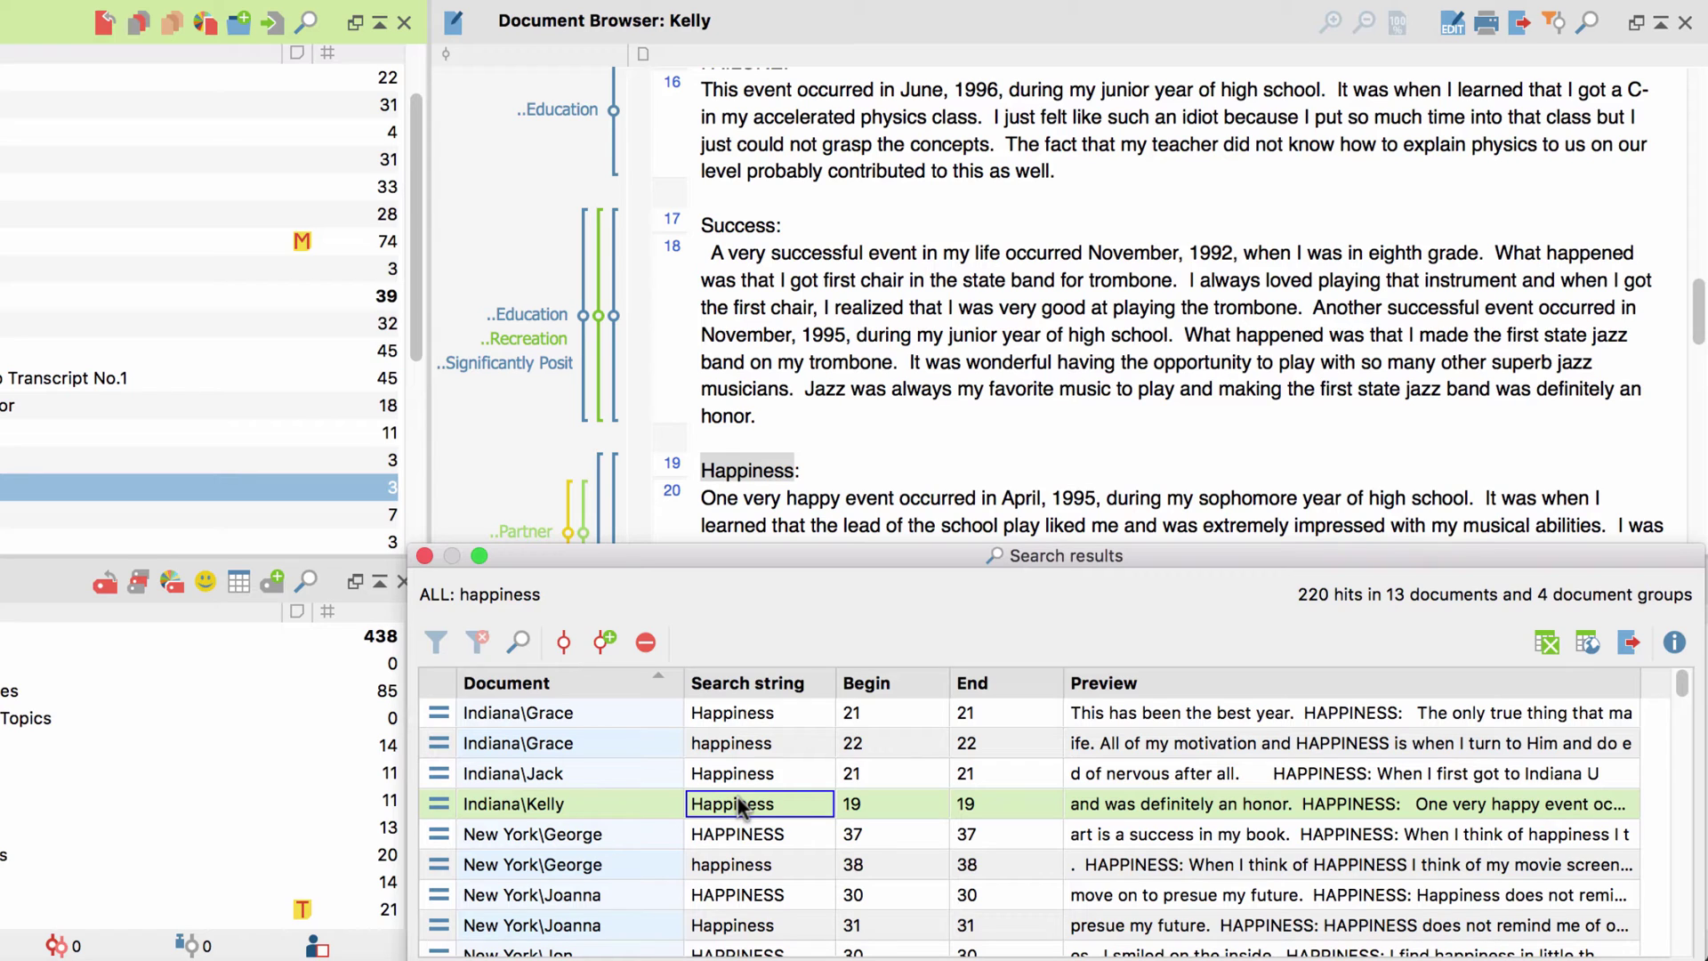
# Step: Autocode all hits with new code 'Autocode: Happiness', using whole sentences plus 2 before and 2 after
pyautogui.click(611, 649)
pyautogui.write('Autocode: Happiness')
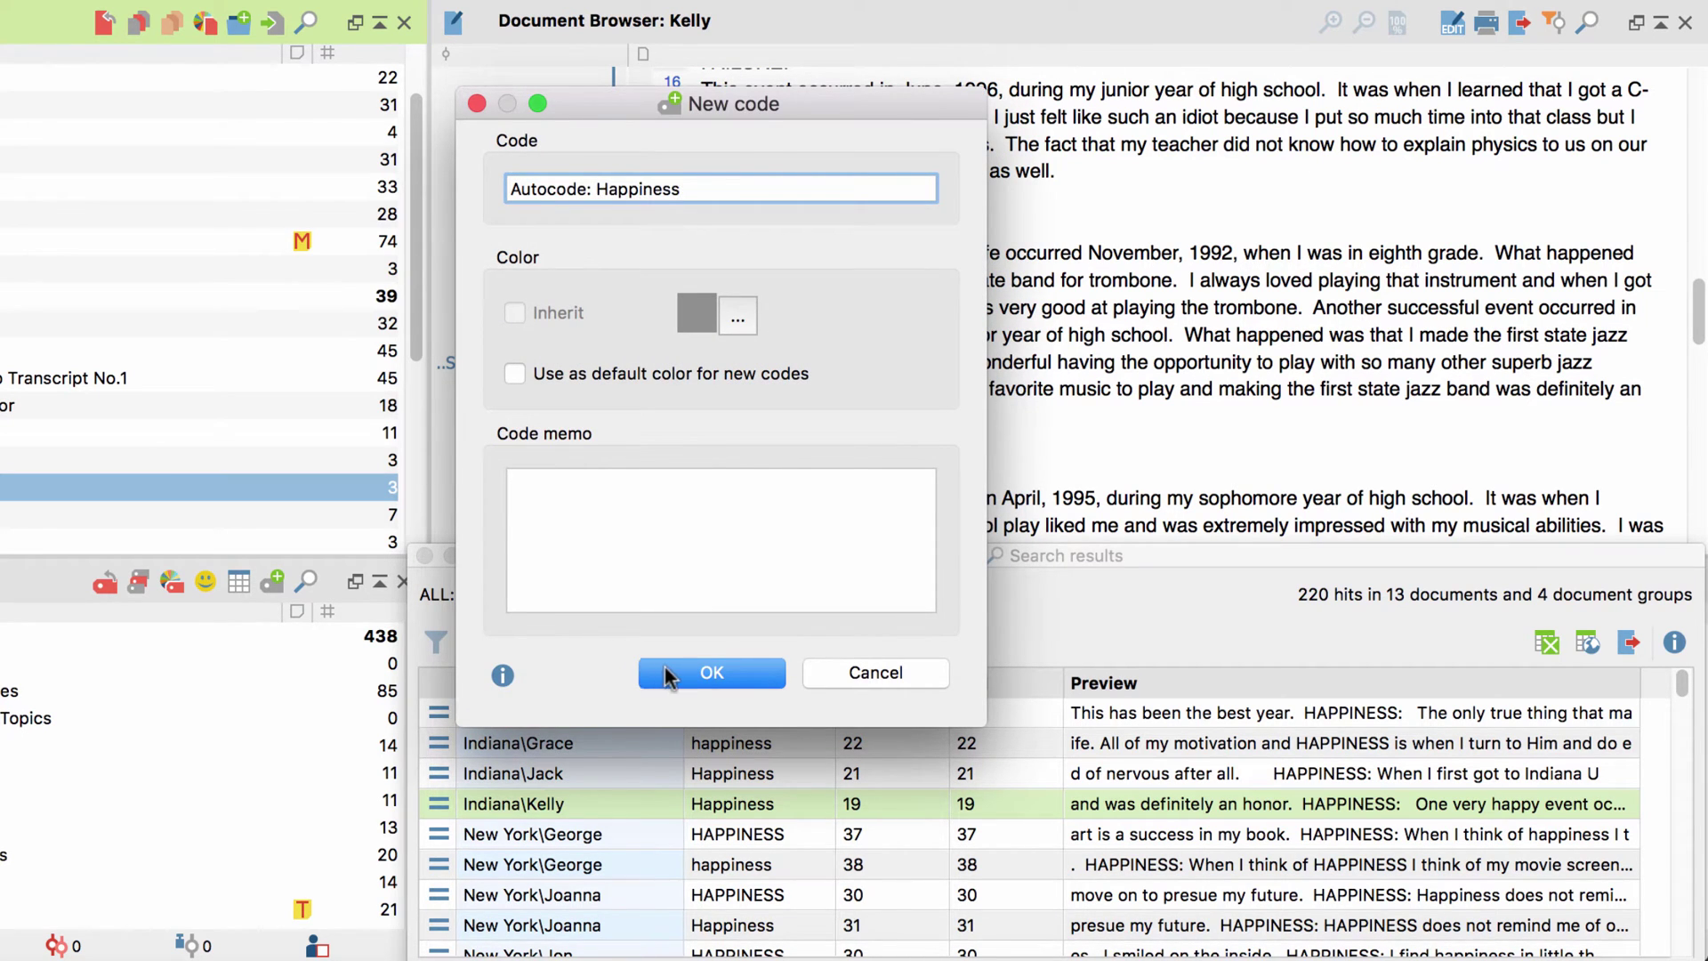
pyautogui.click(665, 669)
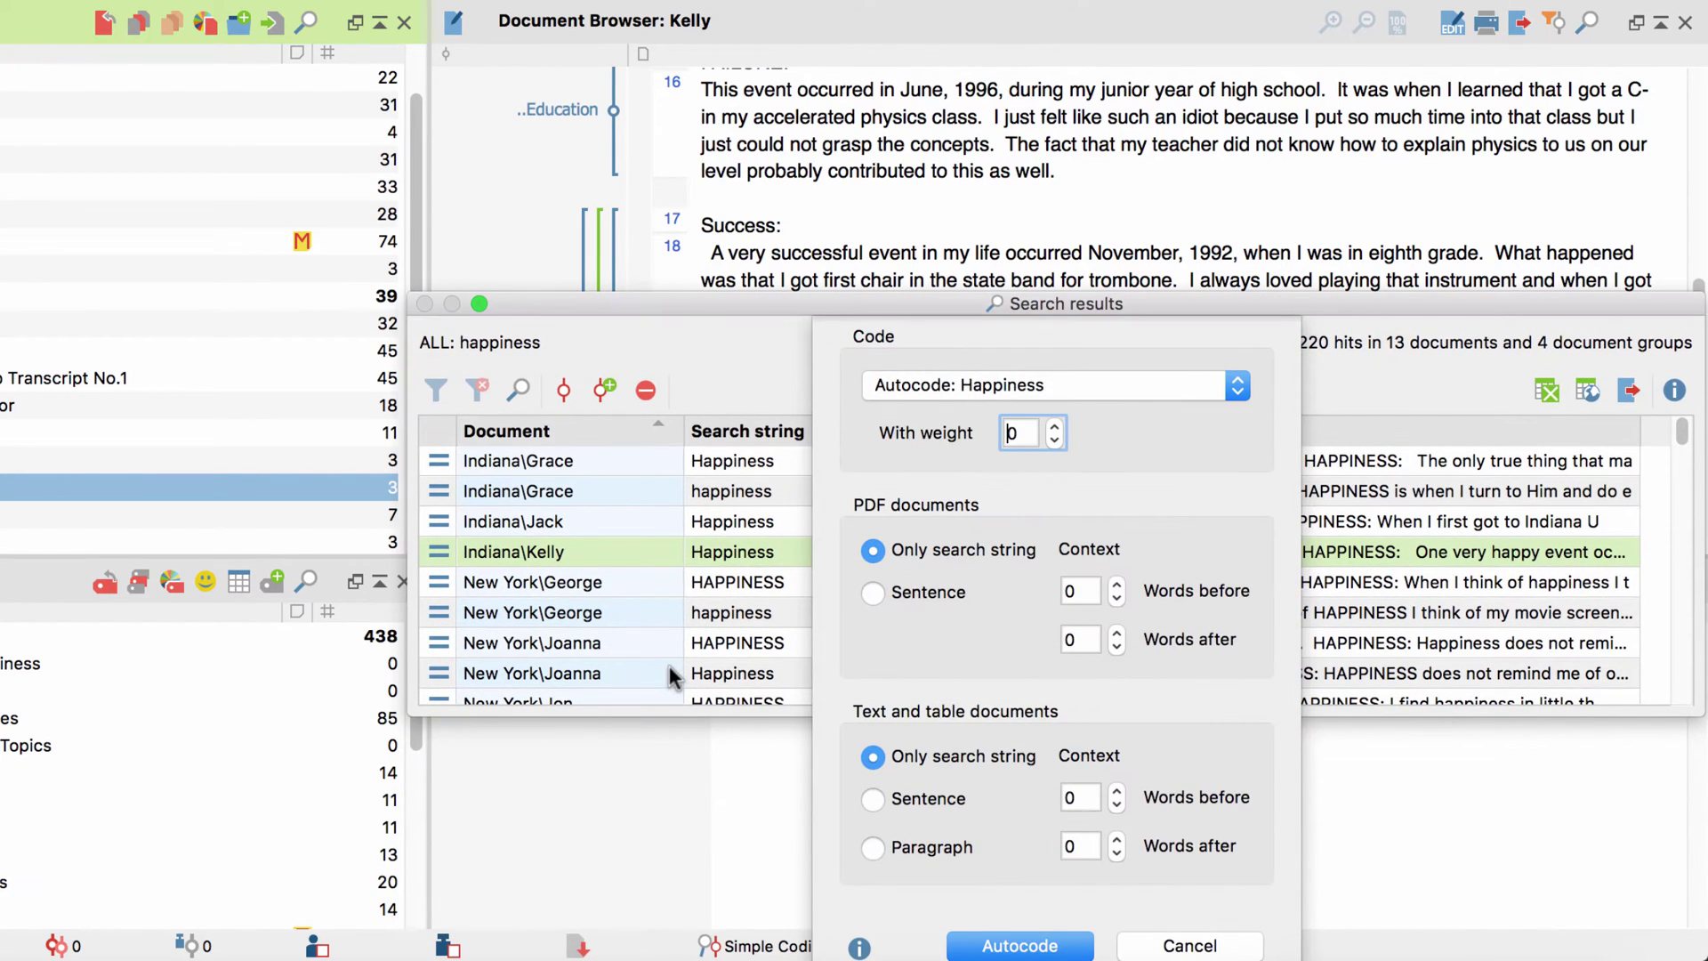
pyautogui.click(873, 798)
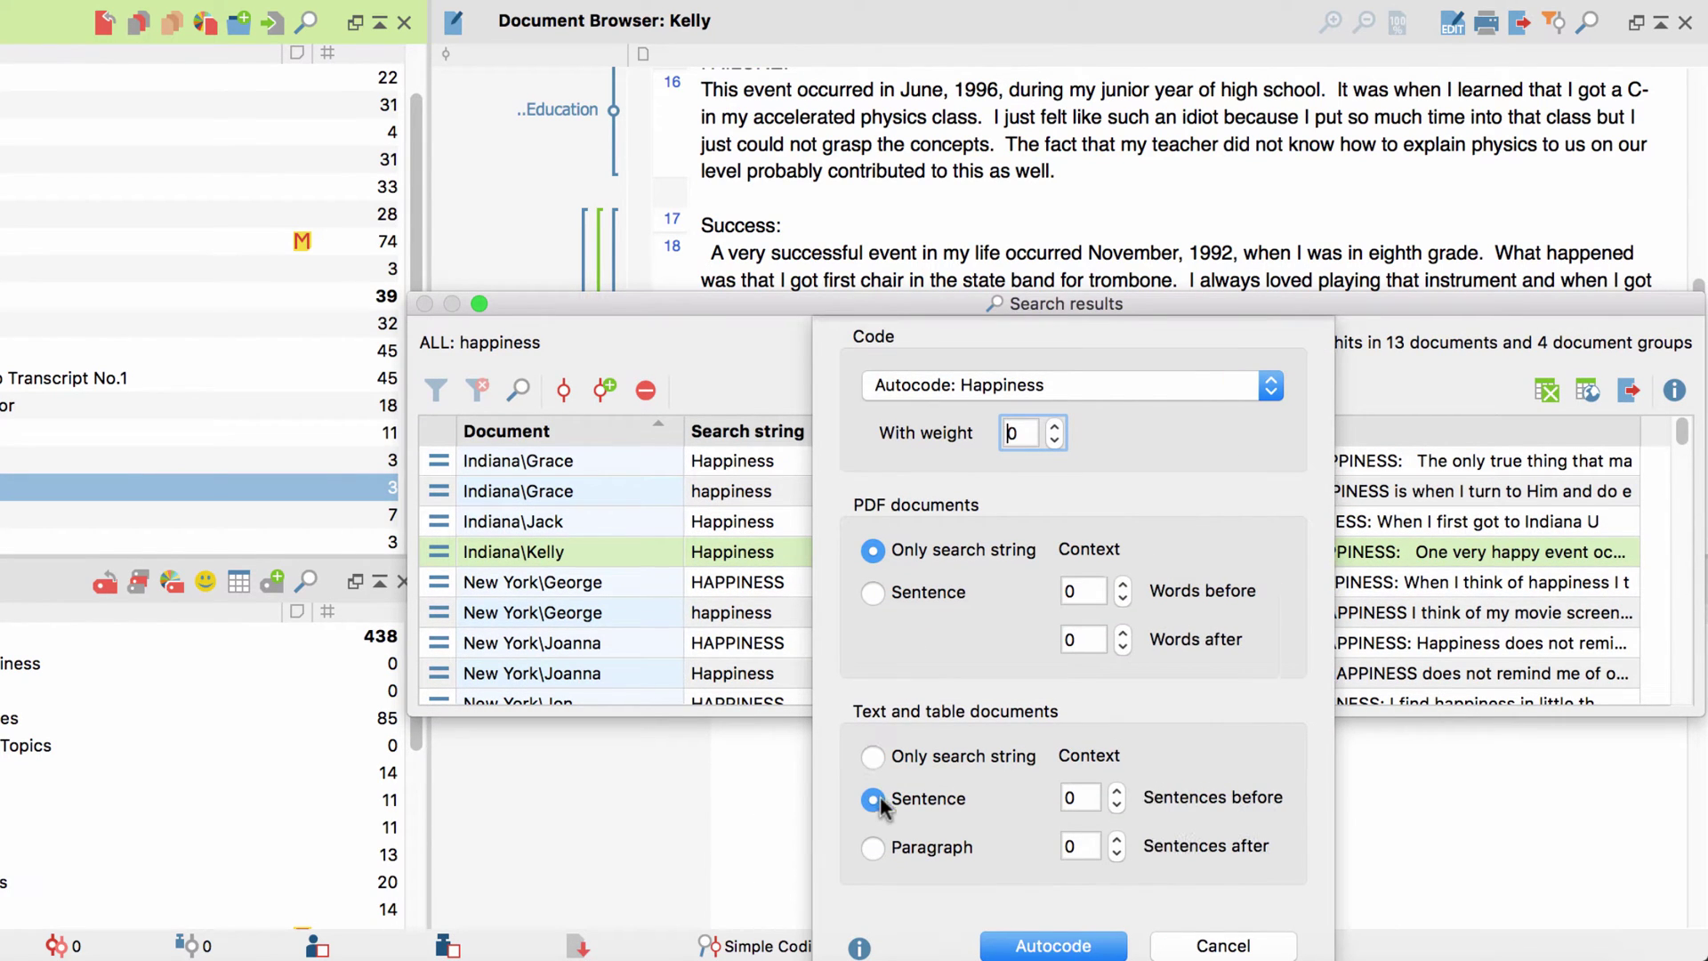
pyautogui.click(1116, 791)
pyautogui.click(1116, 791)
pyautogui.click(1117, 840)
pyautogui.click(1117, 840)
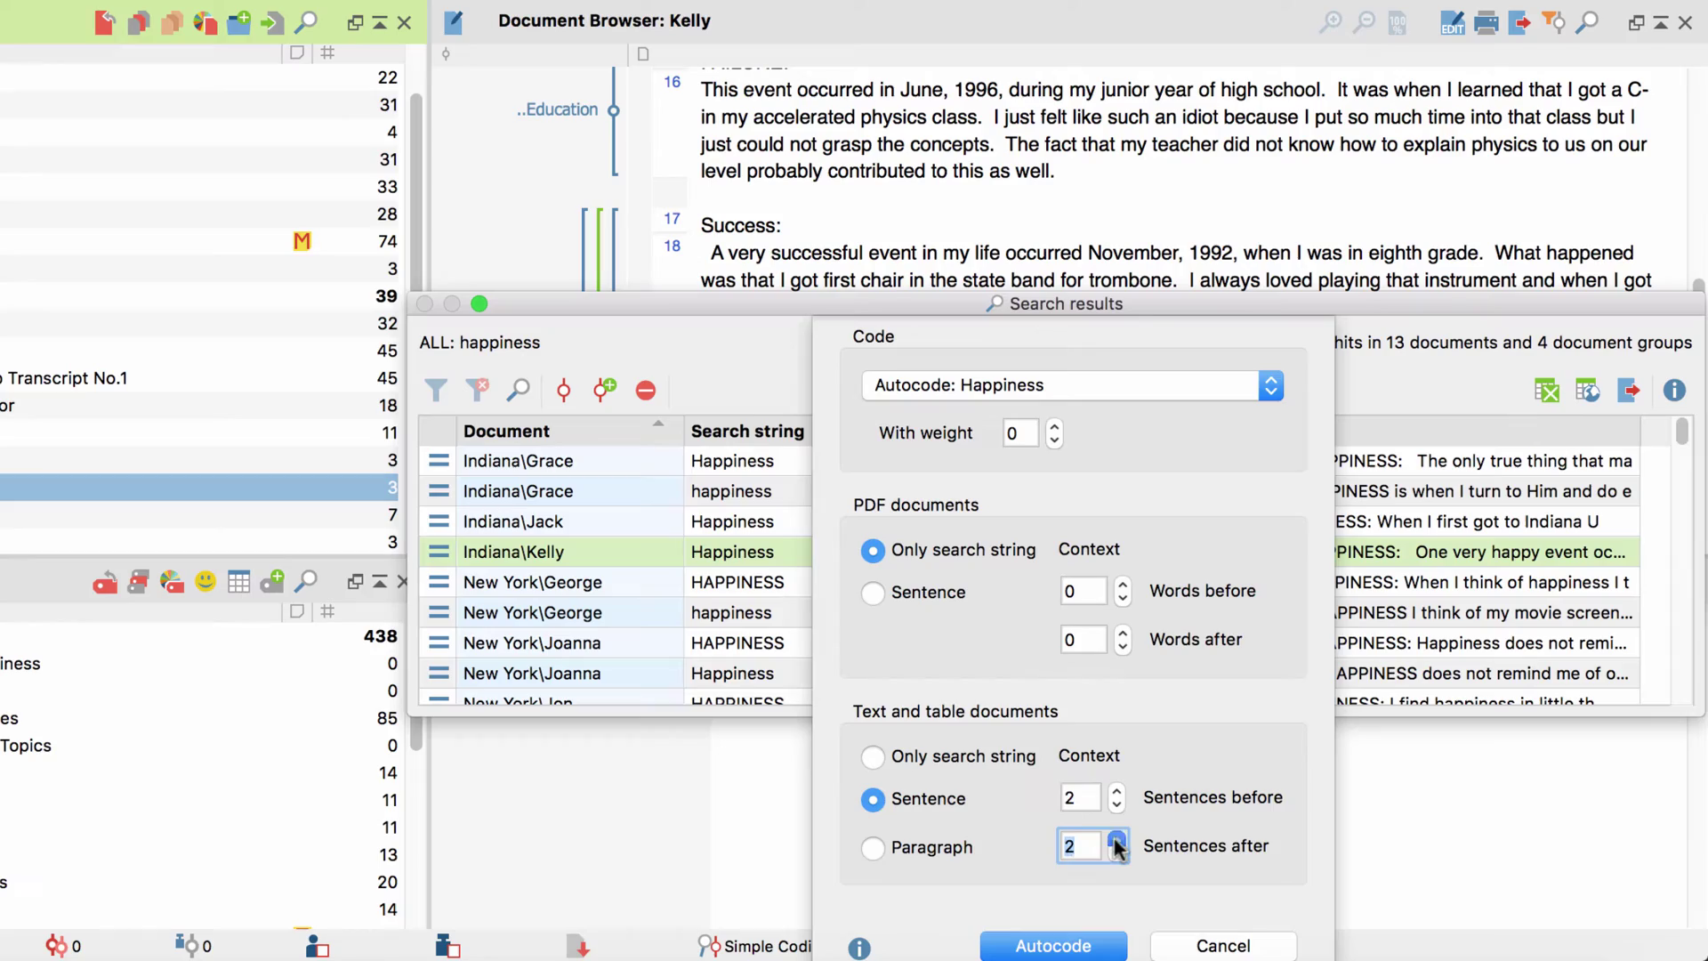
pyautogui.click(1076, 946)
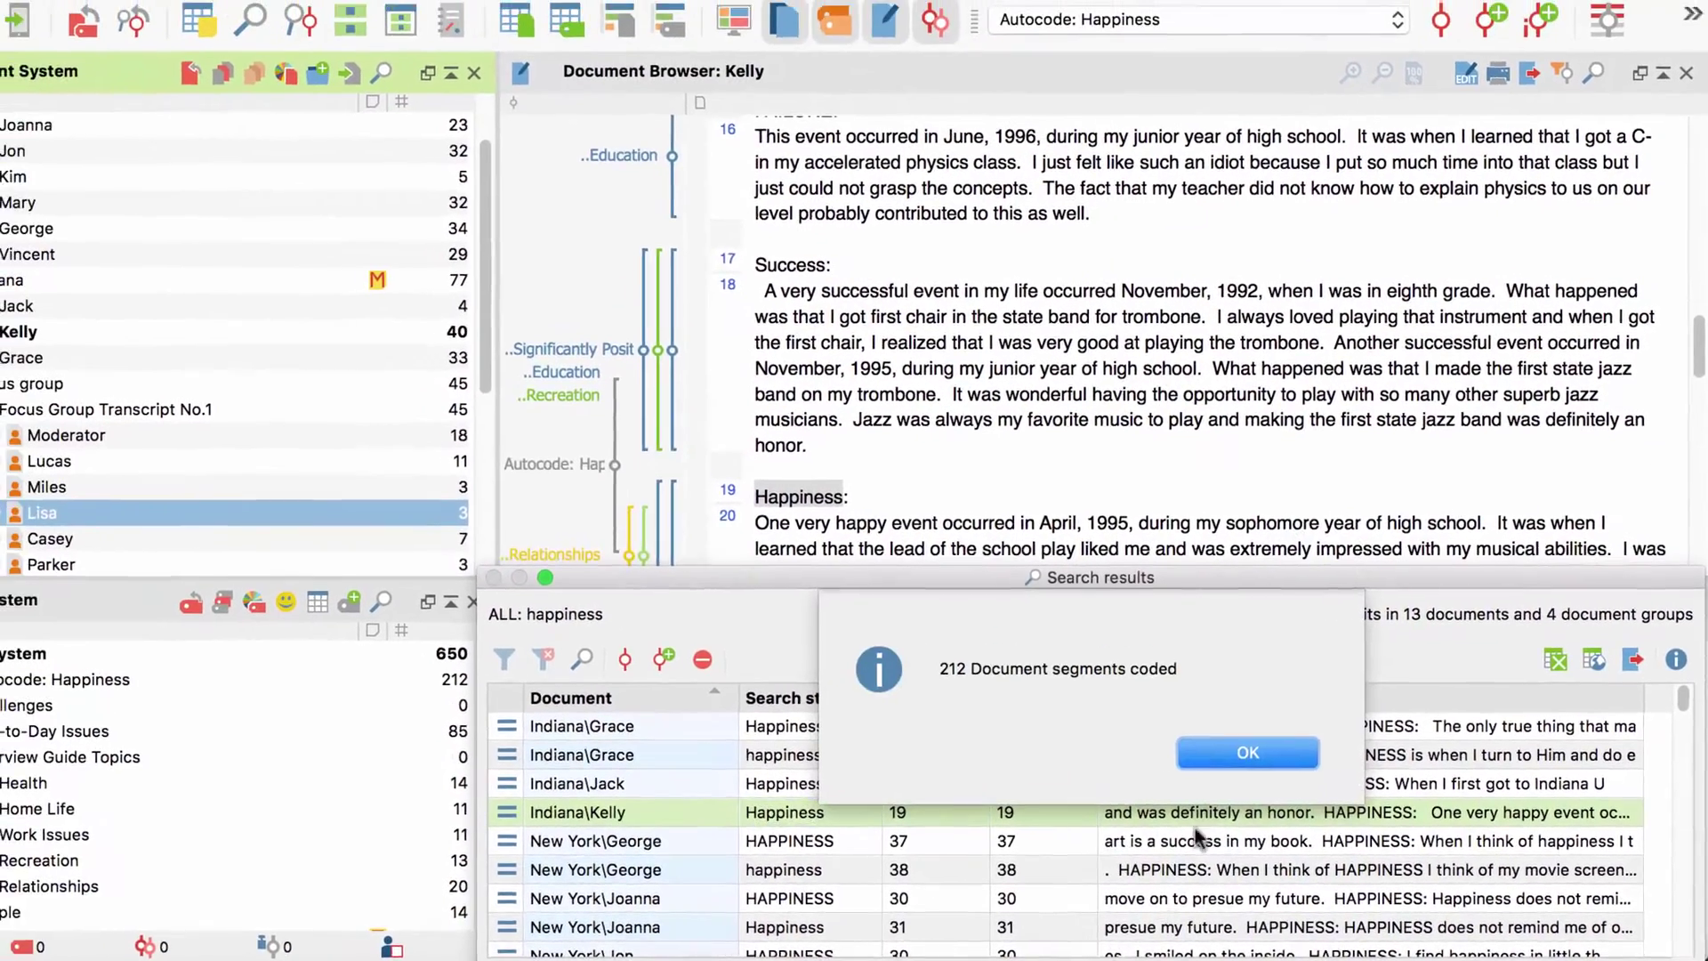
# Step: Close the results, then activate 'Autocode: Happiness' and all documents to retrieve the coded segments
pyautogui.click(1183, 738)
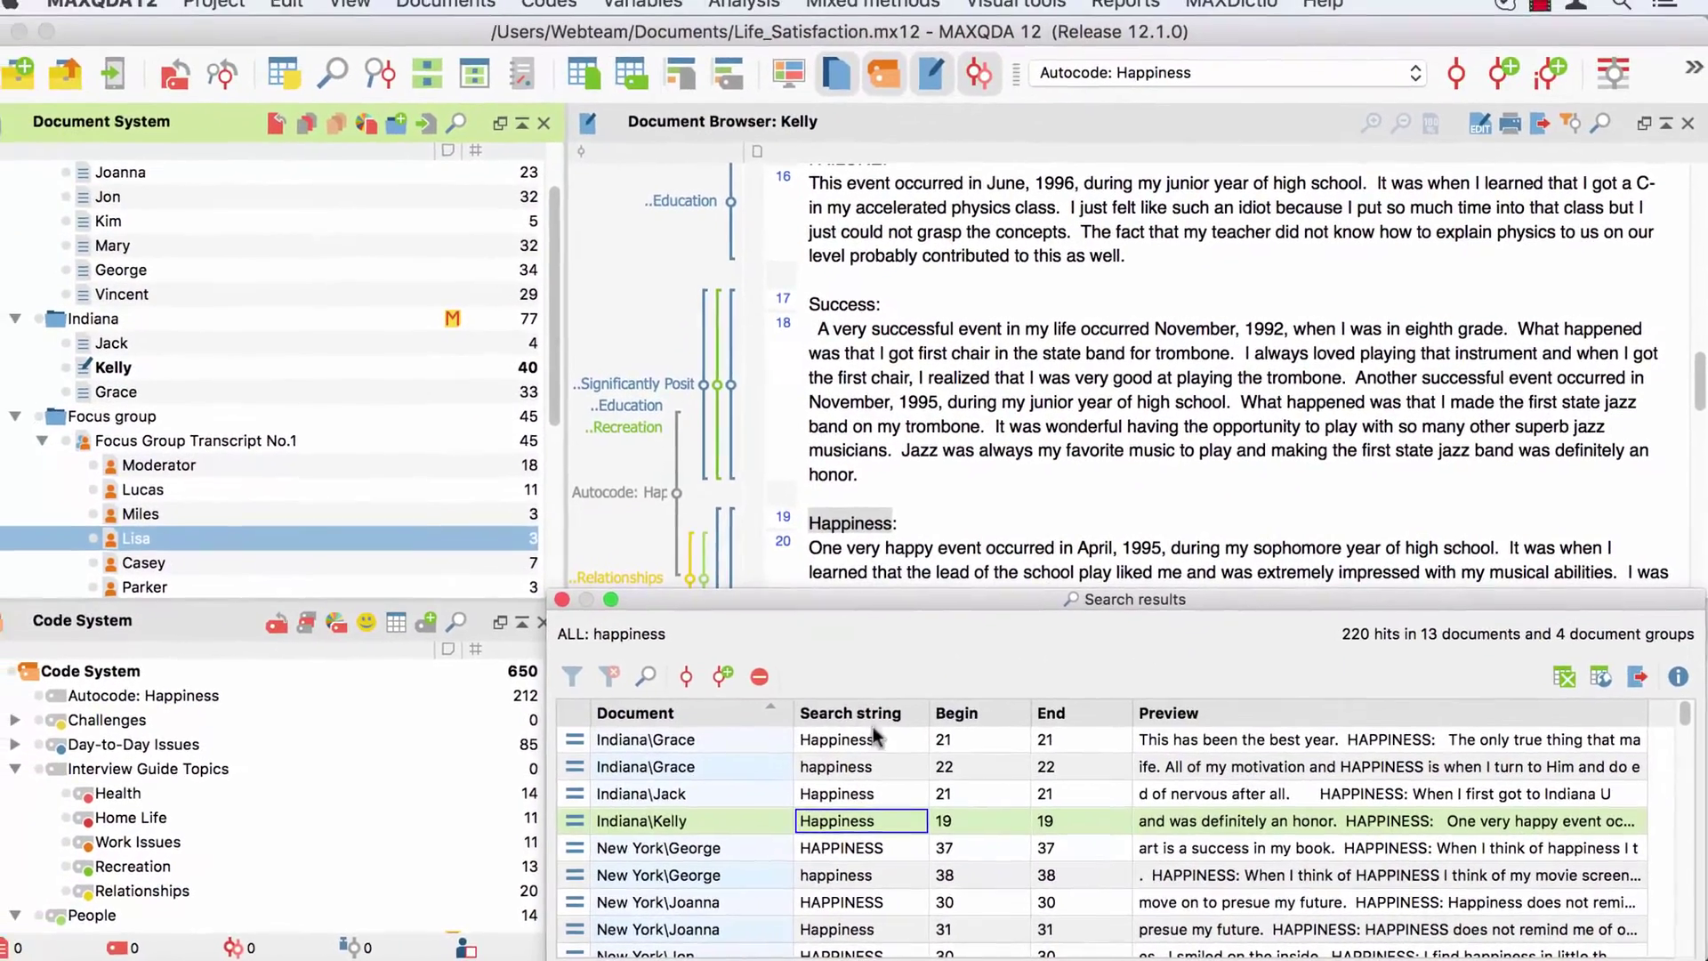
pyautogui.click(560, 600)
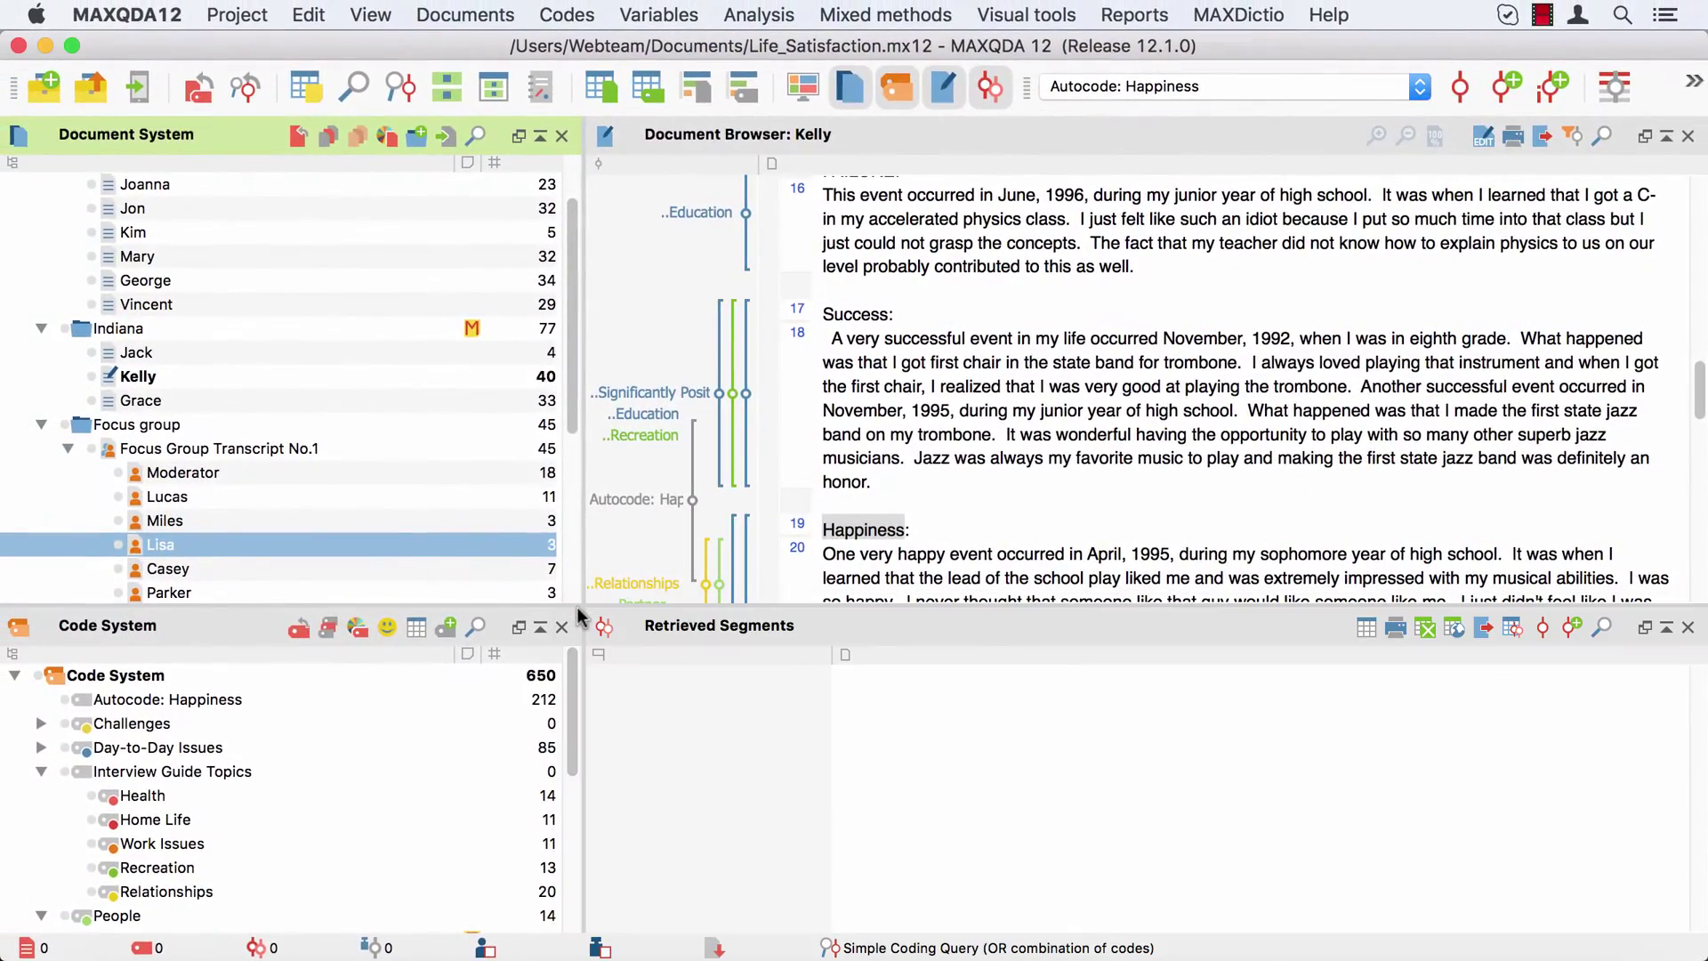
pyautogui.click(82, 703)
pyautogui.scroll(-4, 161, 293)
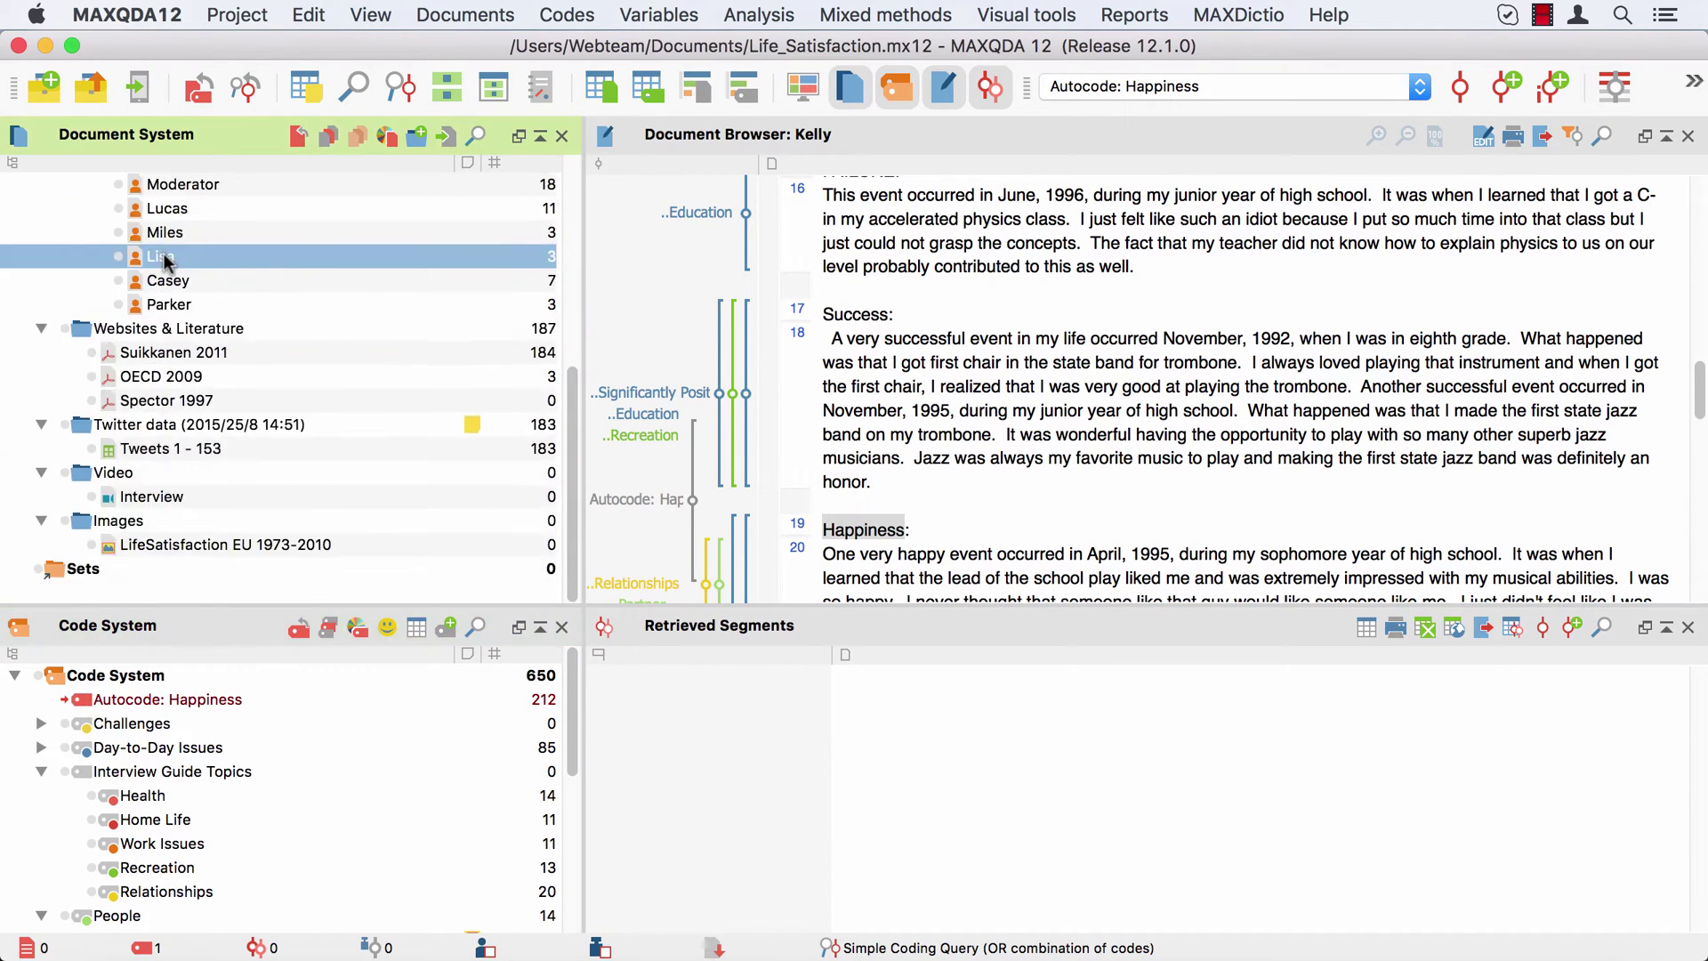
pyautogui.scroll(5, 151, 249)
pyautogui.click(43, 184)
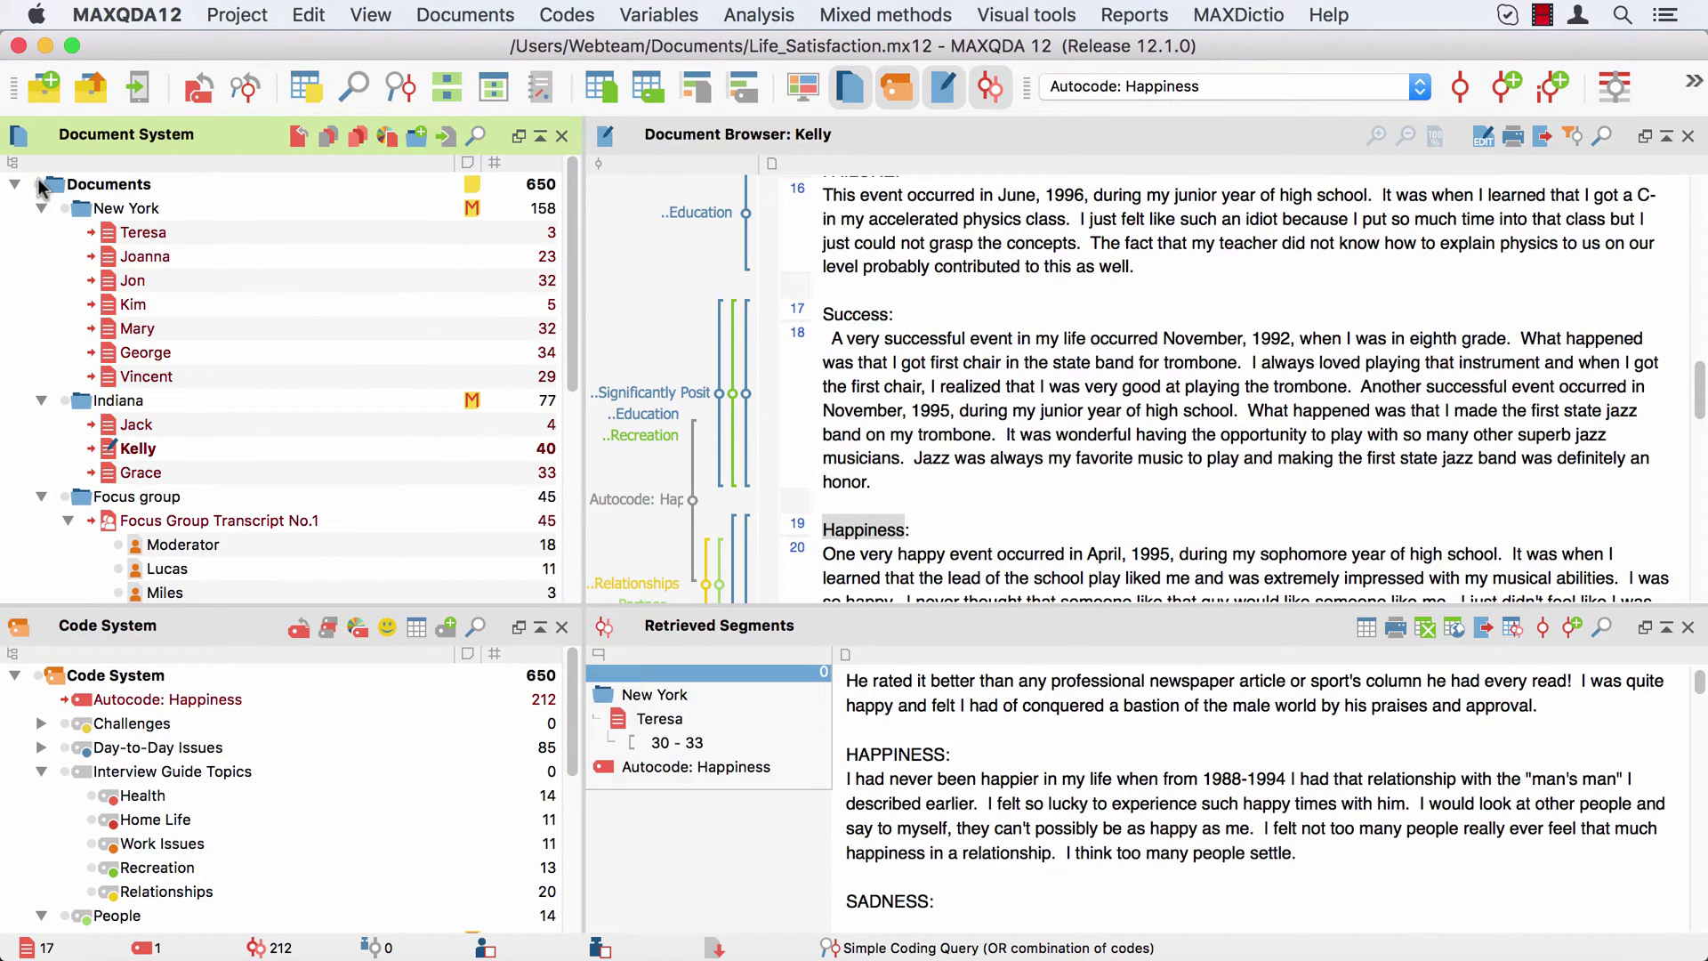
# Step: Scroll the retrieved segments down to Jack and Kelly, then reopen Lexical search
pyautogui.scroll(-10, 1016, 752)
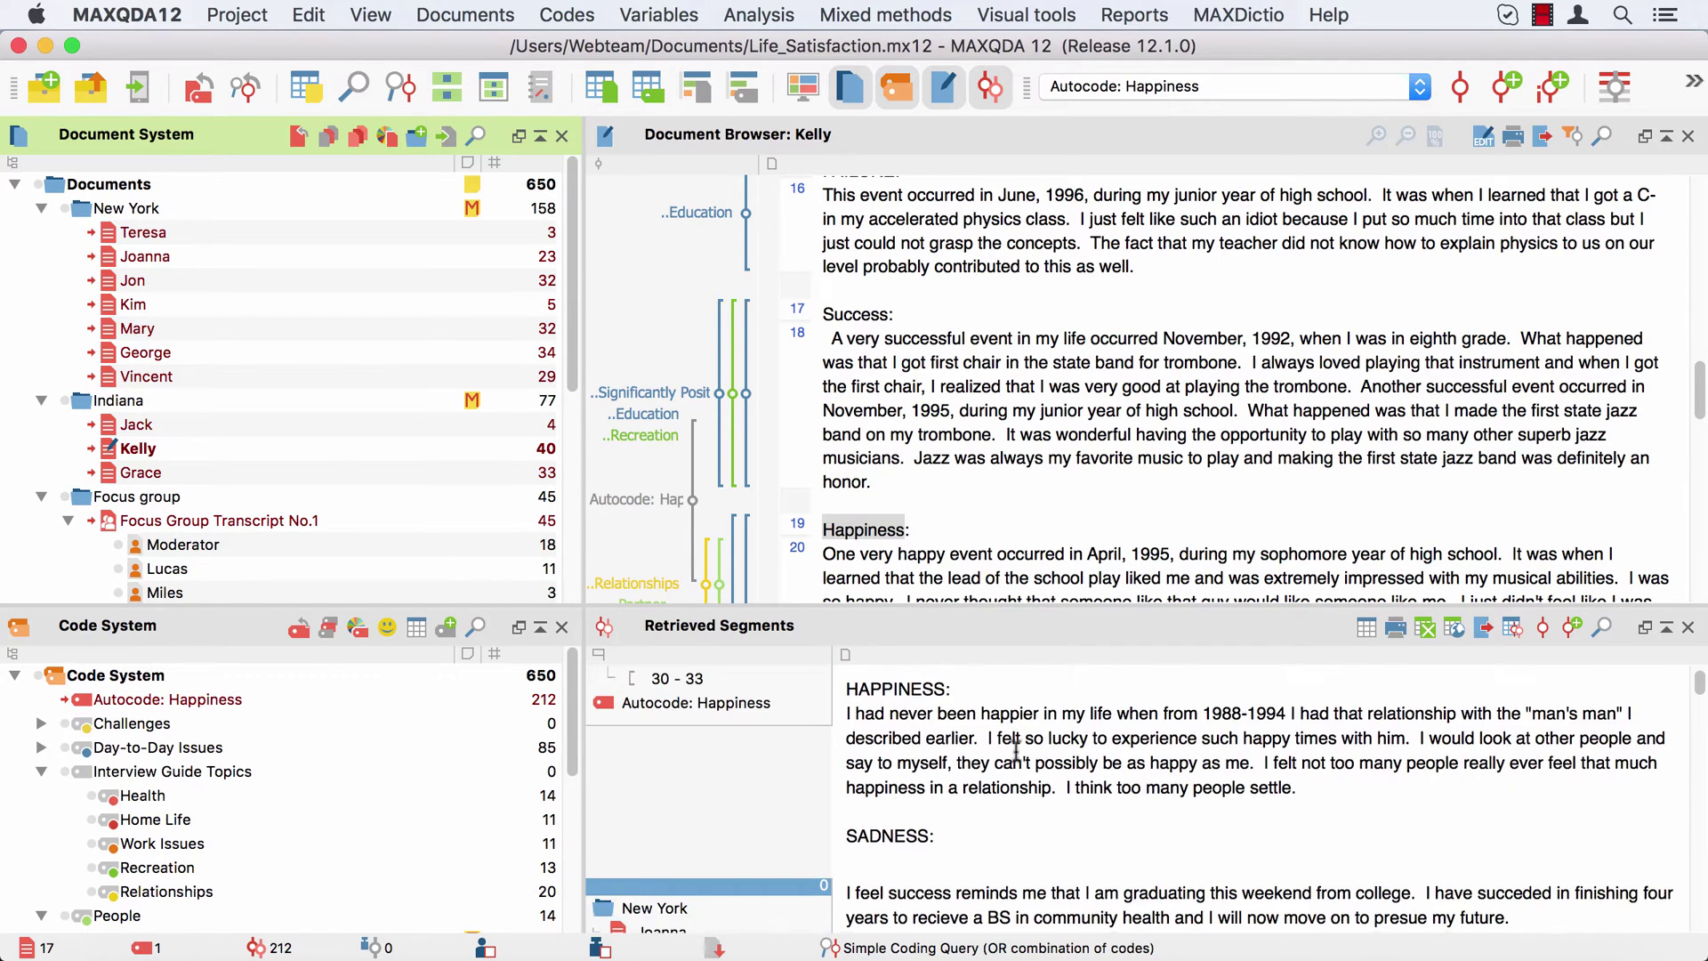
pyautogui.scroll(-8, 1016, 752)
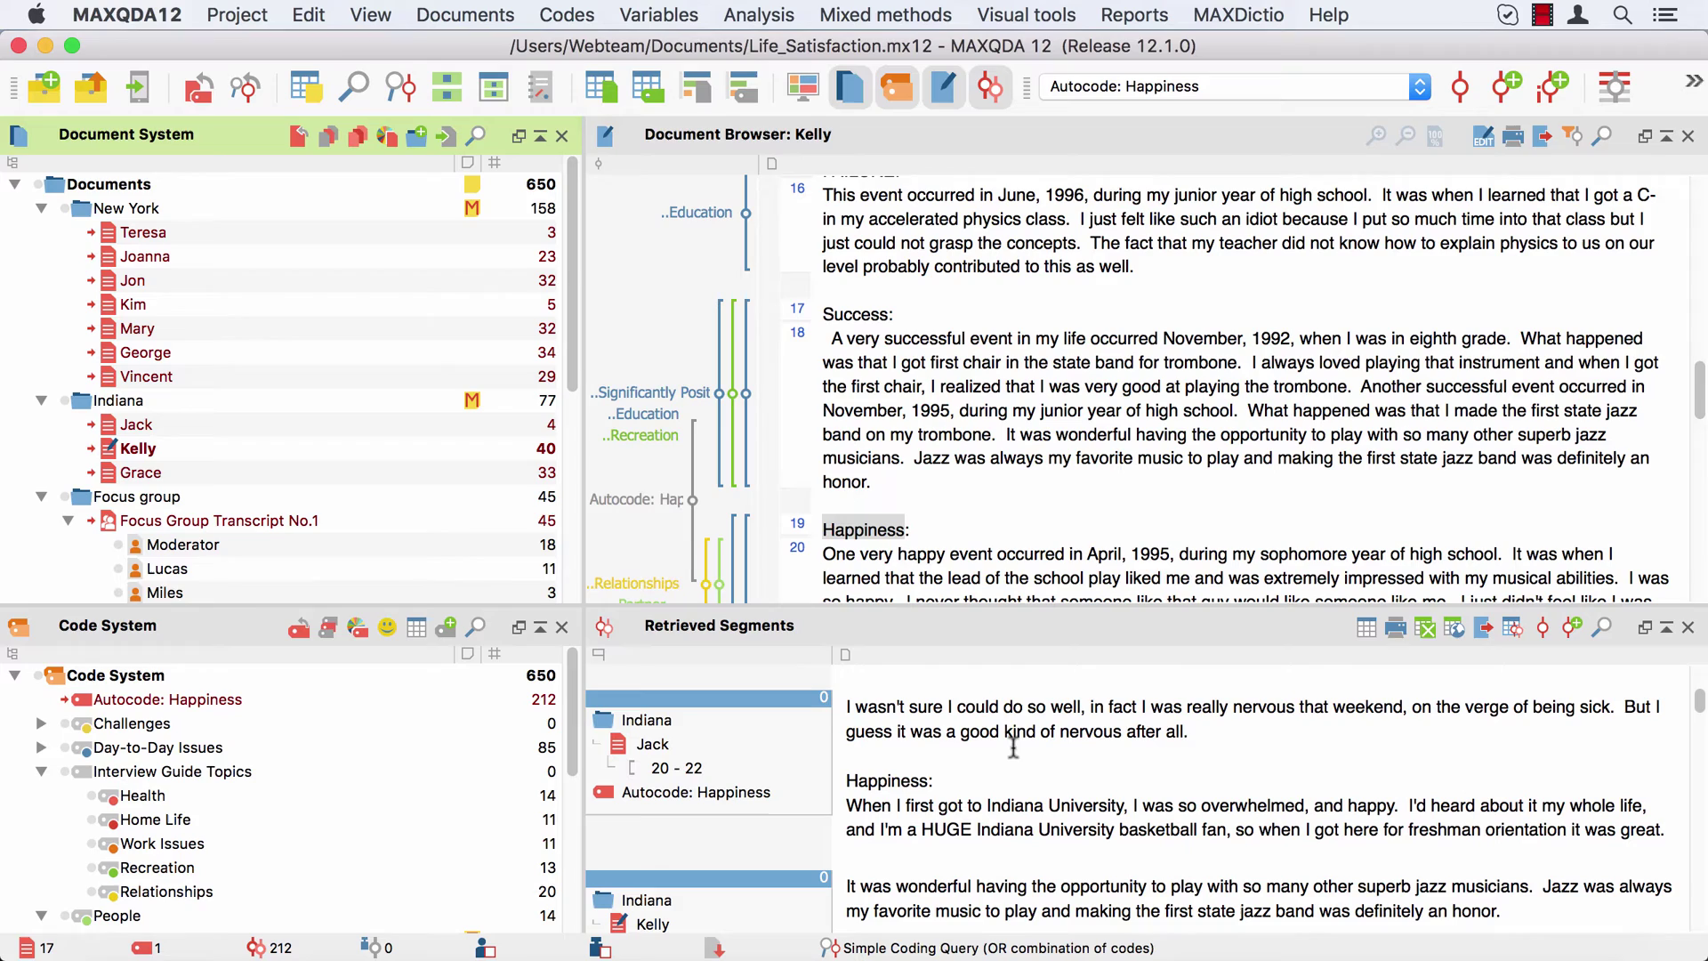
pyautogui.click(758, 18)
pyautogui.click(781, 52)
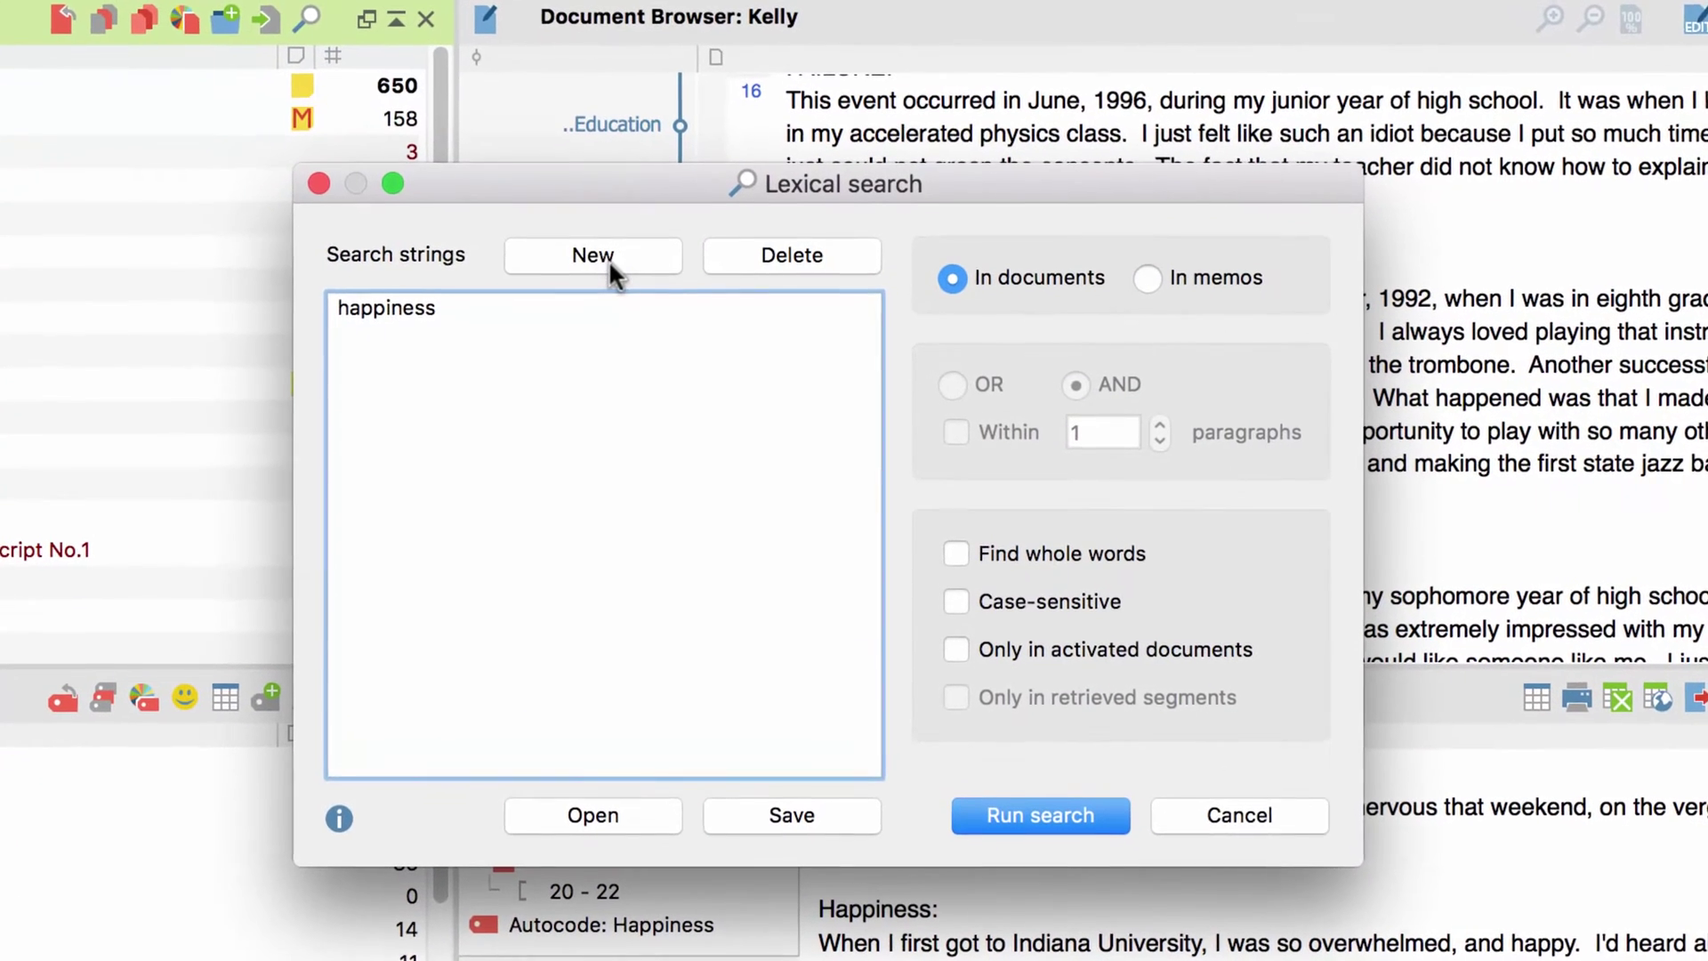
# Step: Search for 'happiness' AND 'work' within 2 paragraphs, yielding 6 hits
pyautogui.click(685, 306)
pyautogui.write('work')
pyautogui.press('Return')
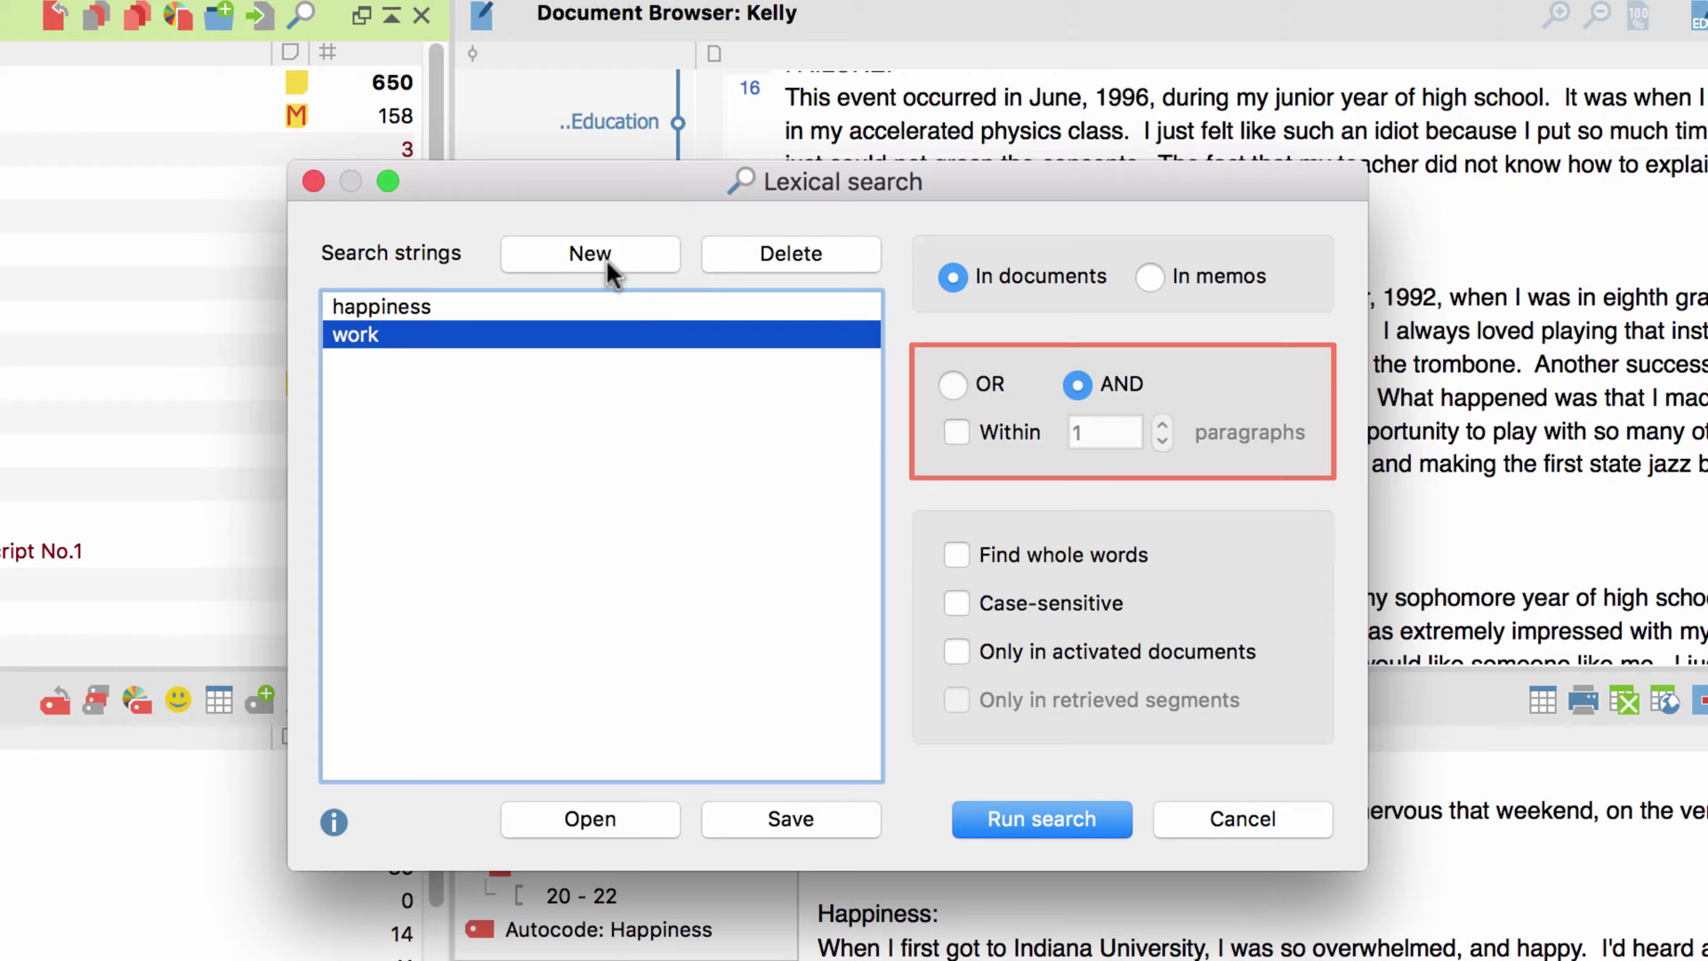
pyautogui.click(958, 433)
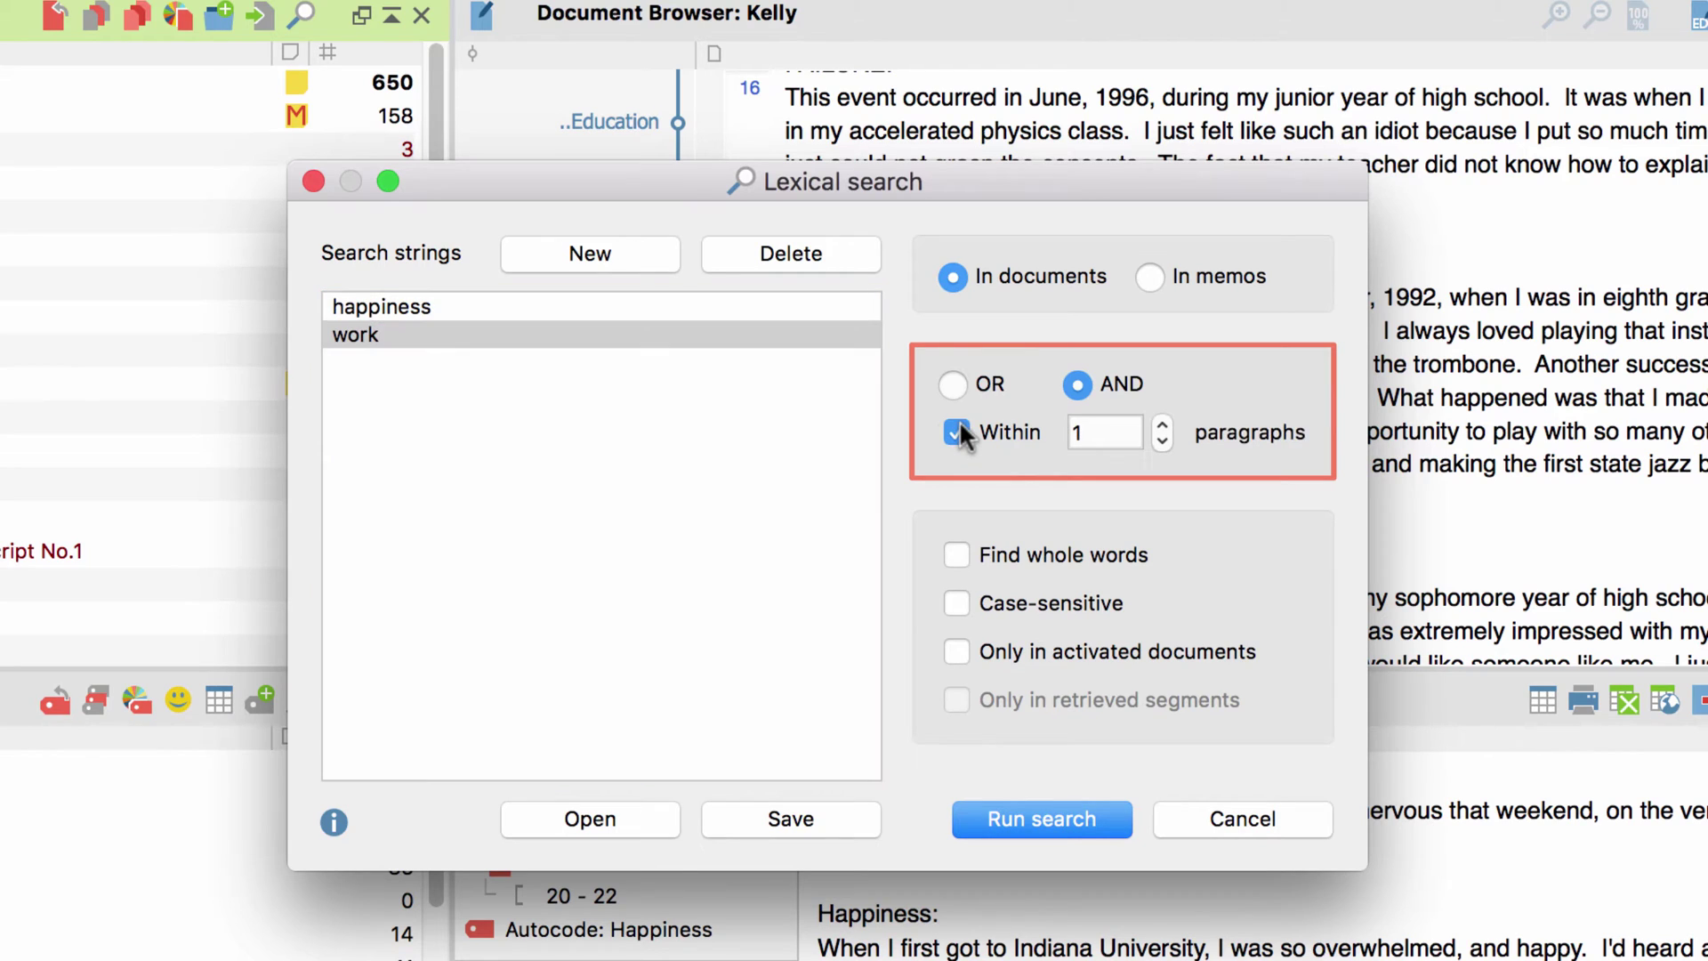
pyautogui.click(1163, 425)
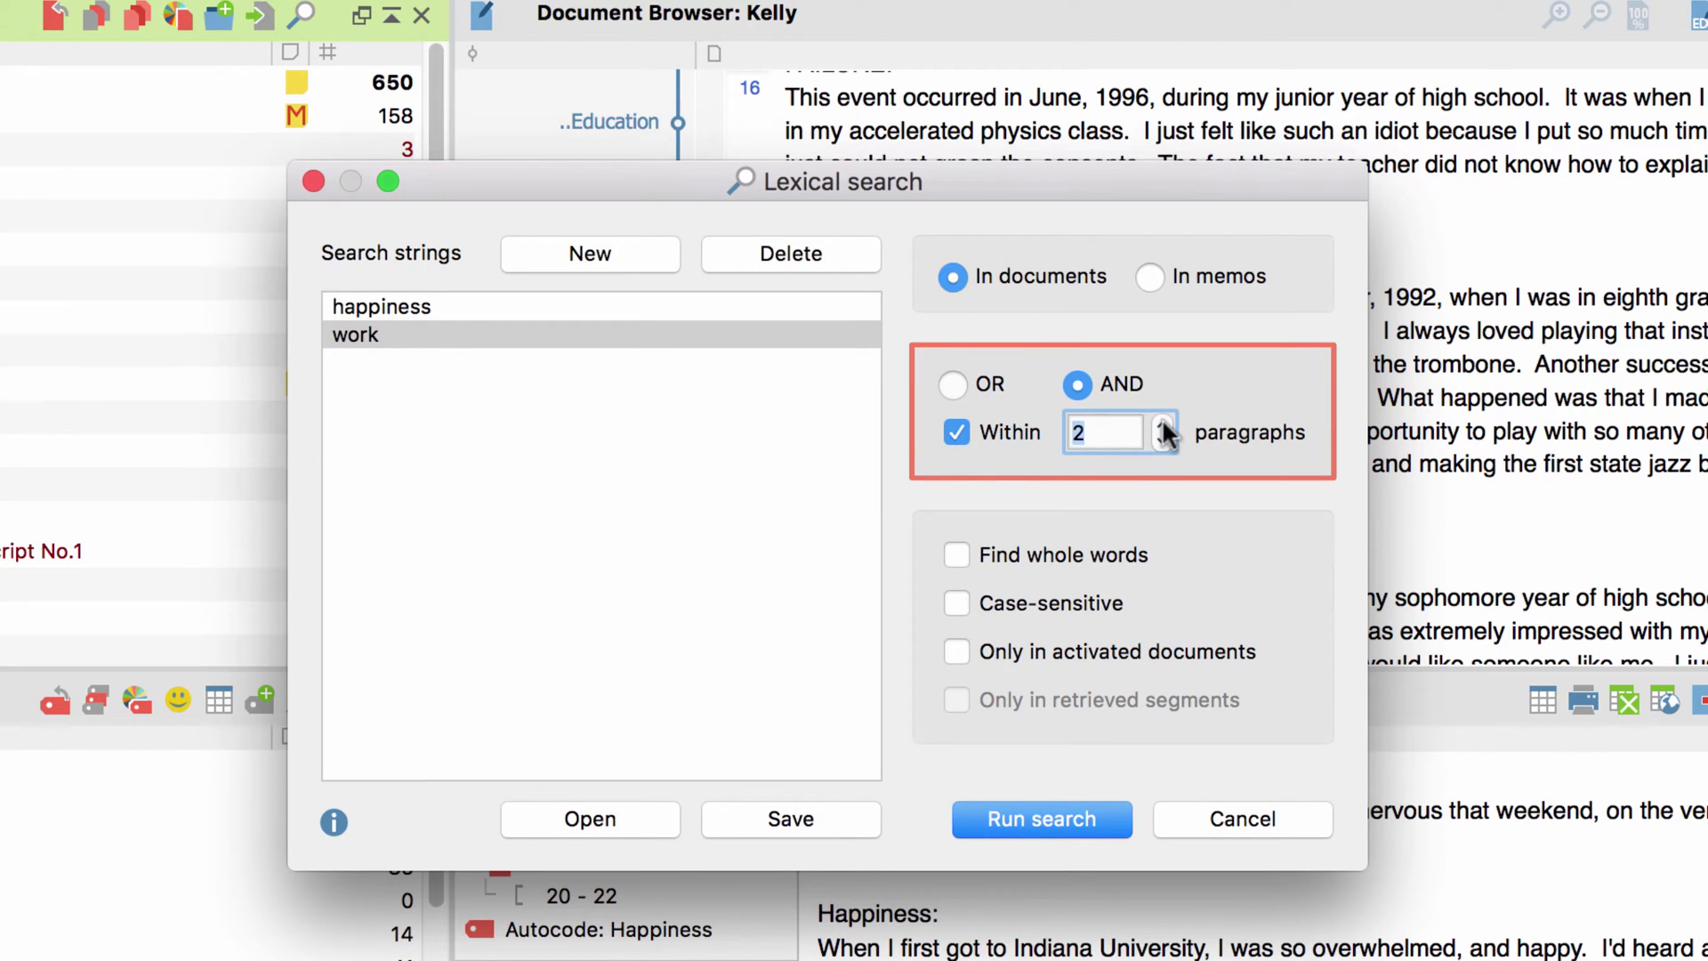
pyautogui.click(1041, 819)
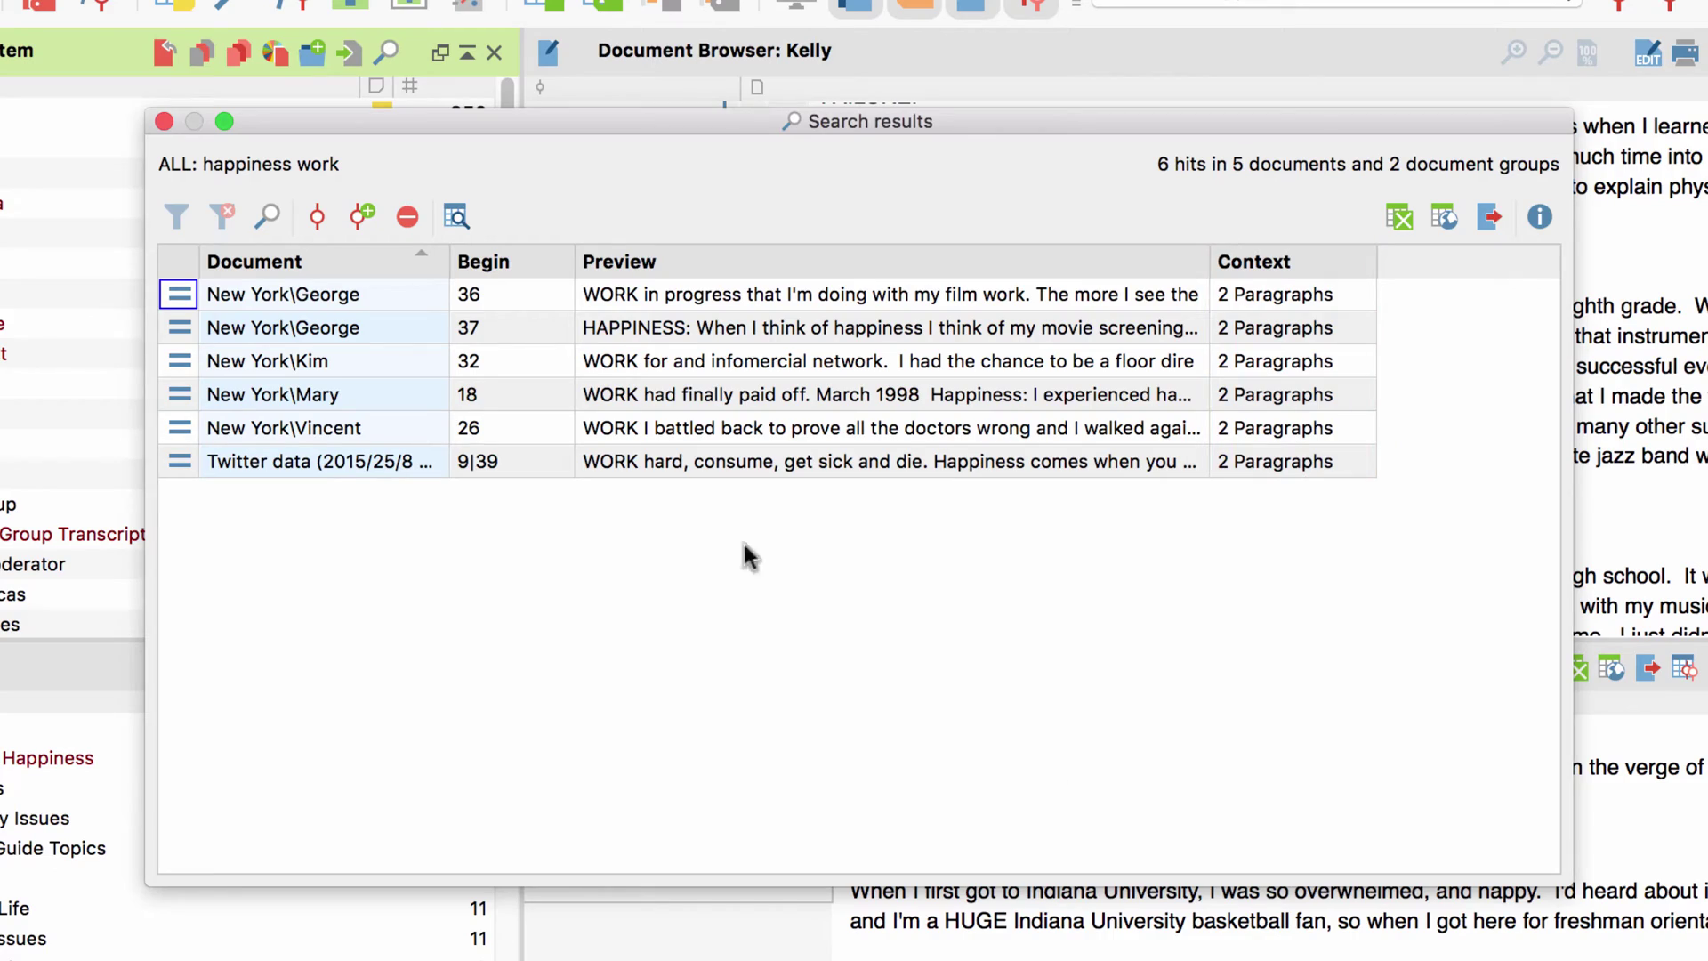
# Step: Close the 6 happiness-and-work search results after reviewing them
pyautogui.click(164, 121)
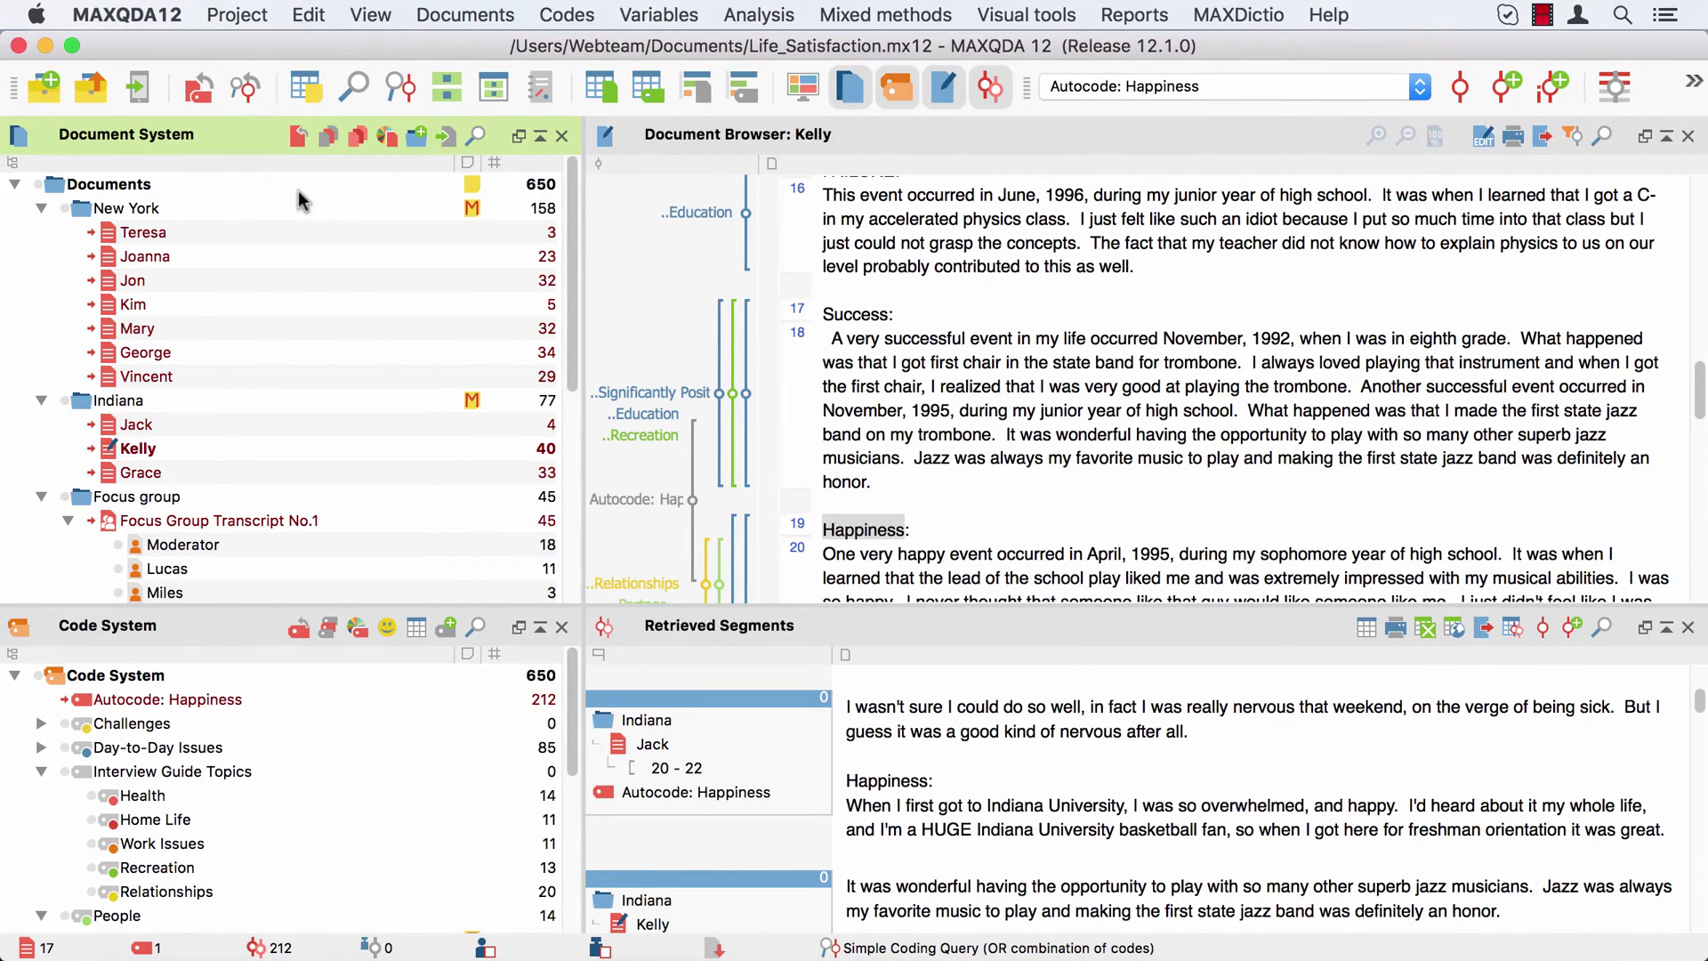
# Step: Open the Extended lexical search dialog from the Analysis menu
pyautogui.click(758, 17)
pyautogui.click(775, 80)
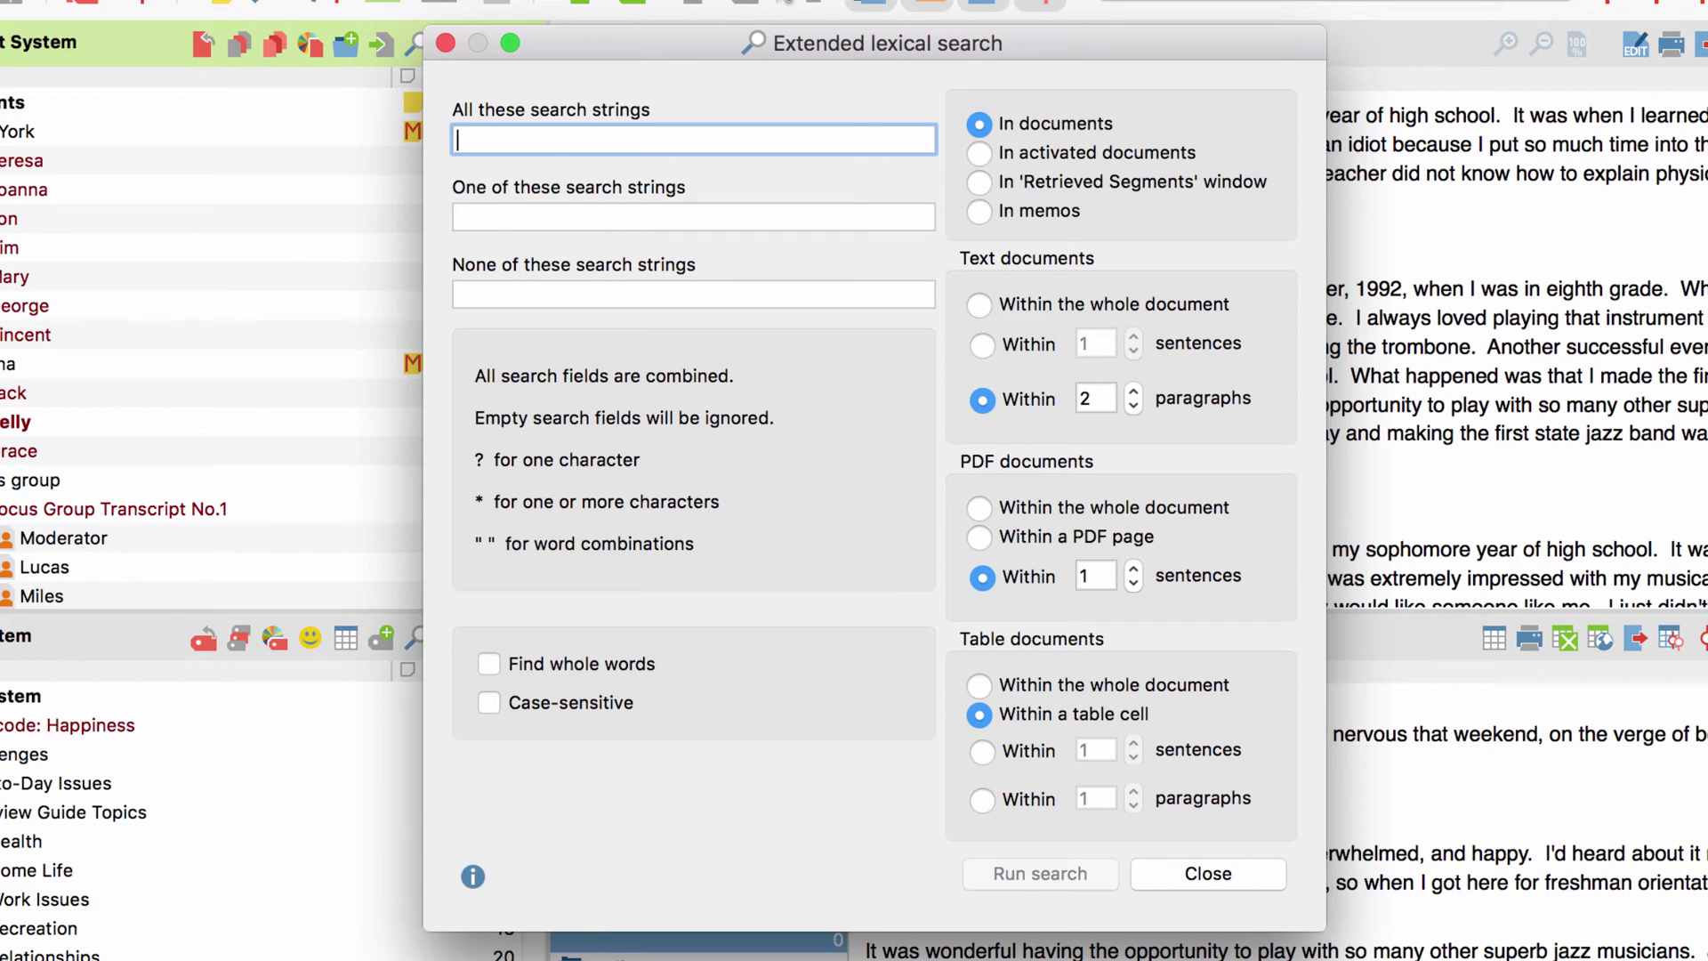
# Step: Search for 'happiness' with any of work, job, career, occupation, then close the 7 hits
pyautogui.write('happiness')
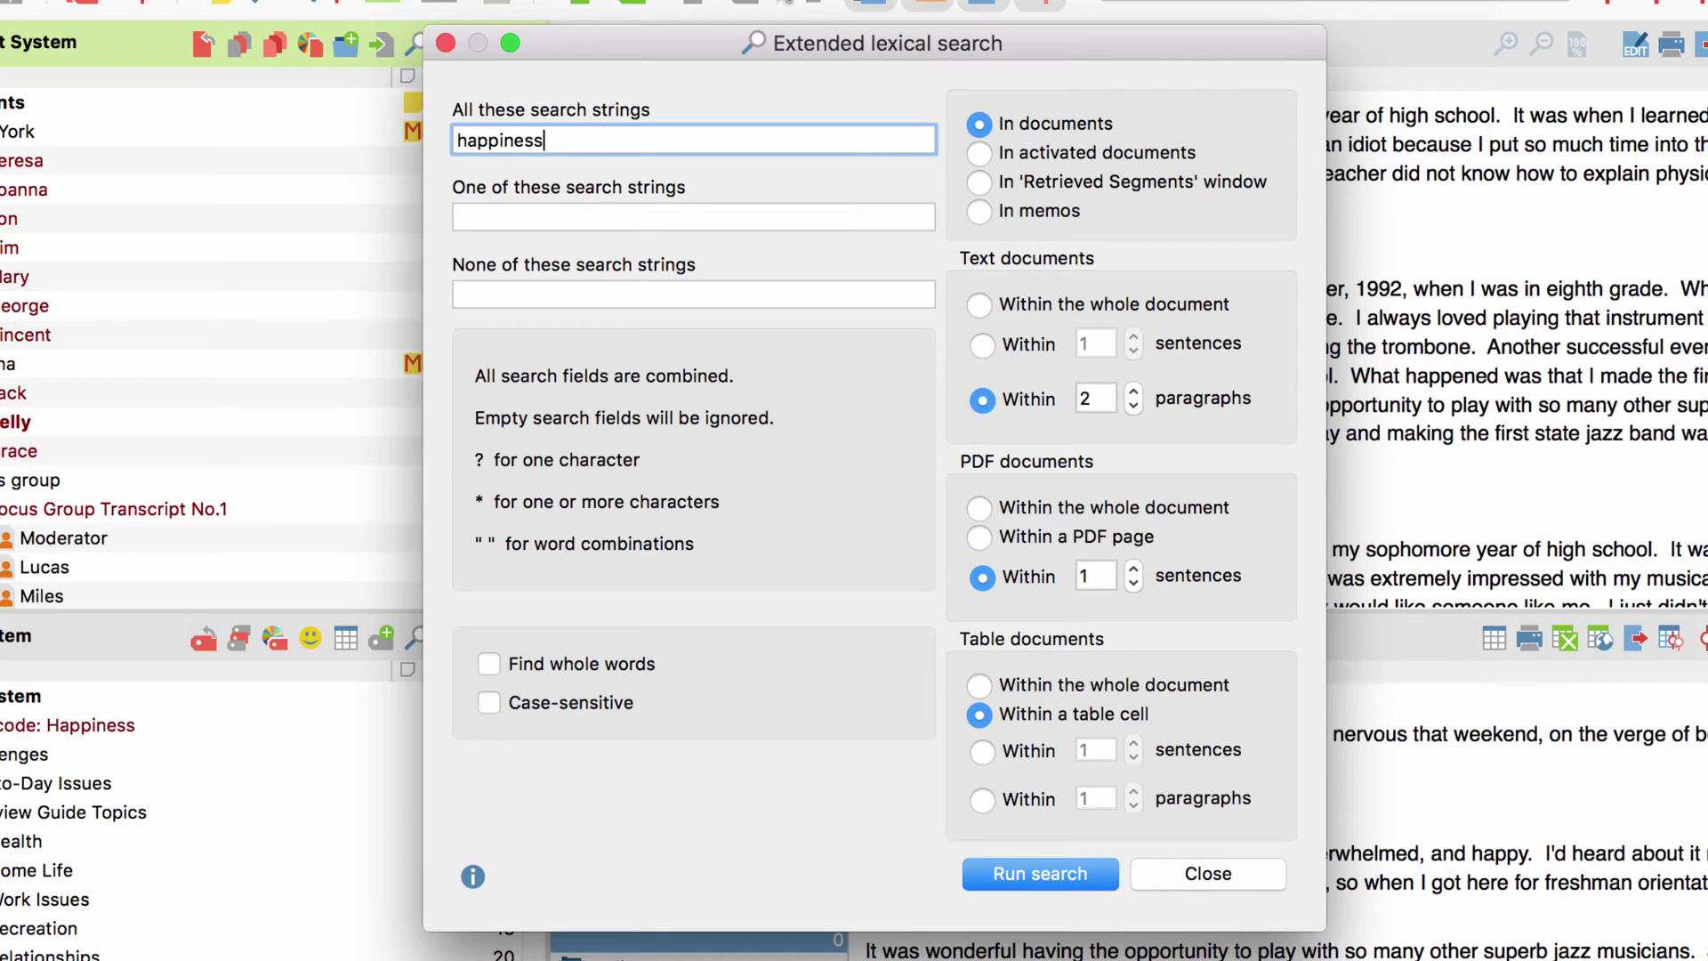
pyautogui.click(694, 217)
pyautogui.write('work')
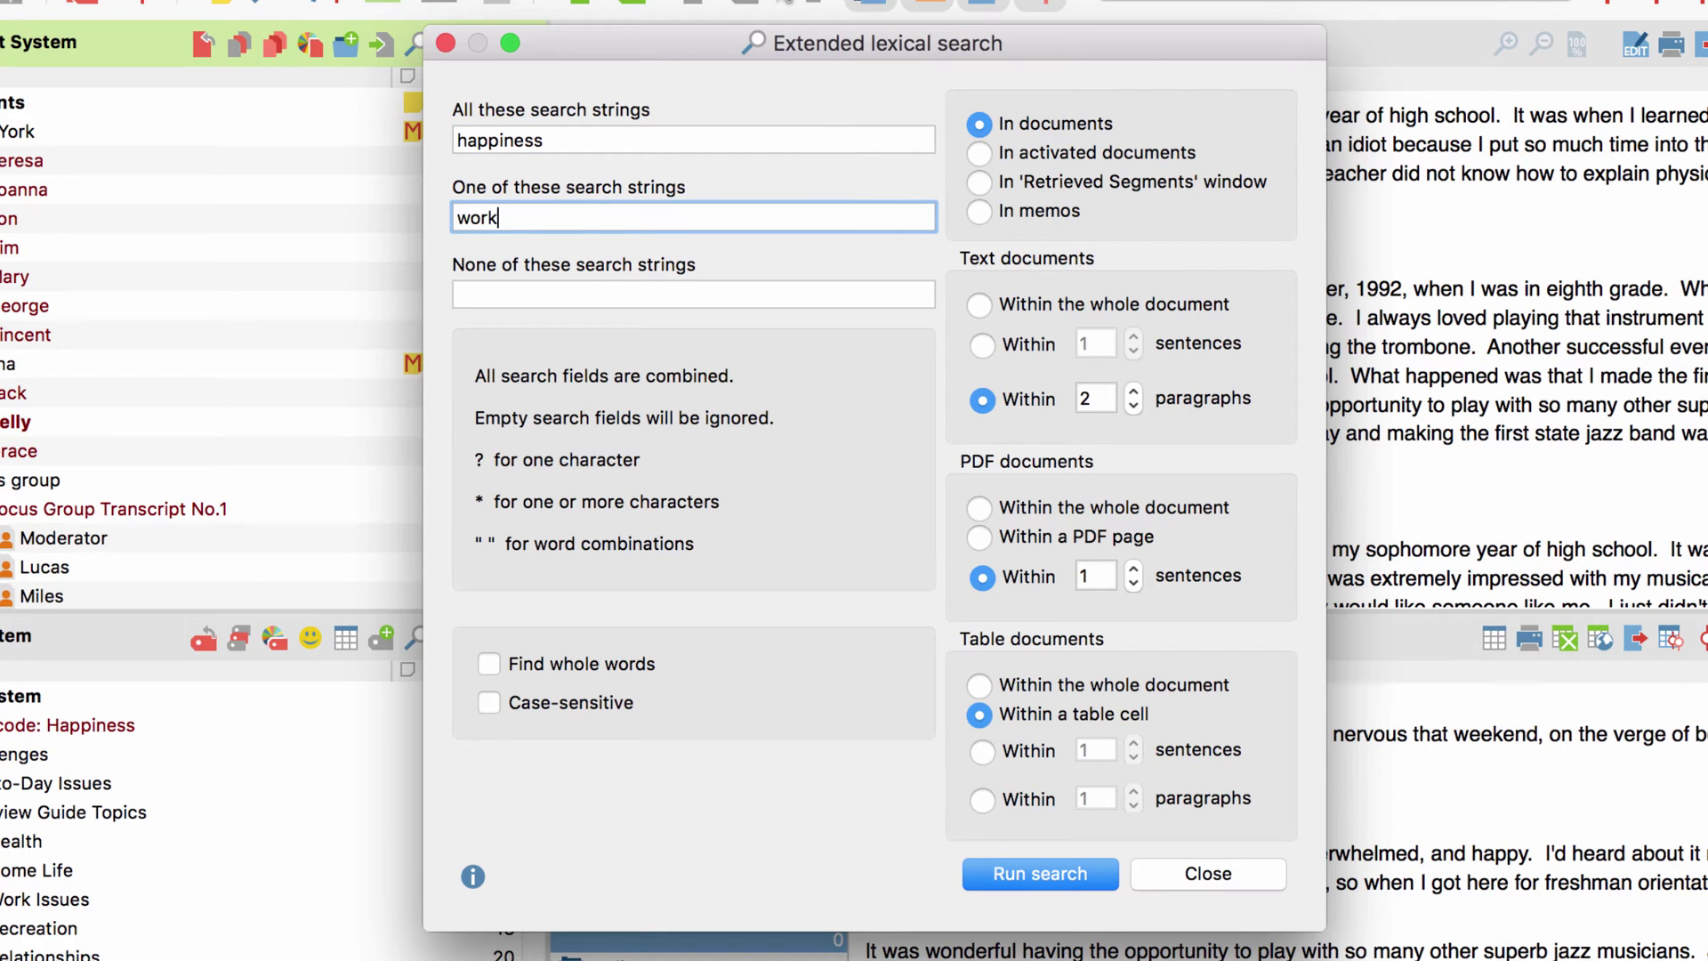
pyautogui.write(' job career occupation')
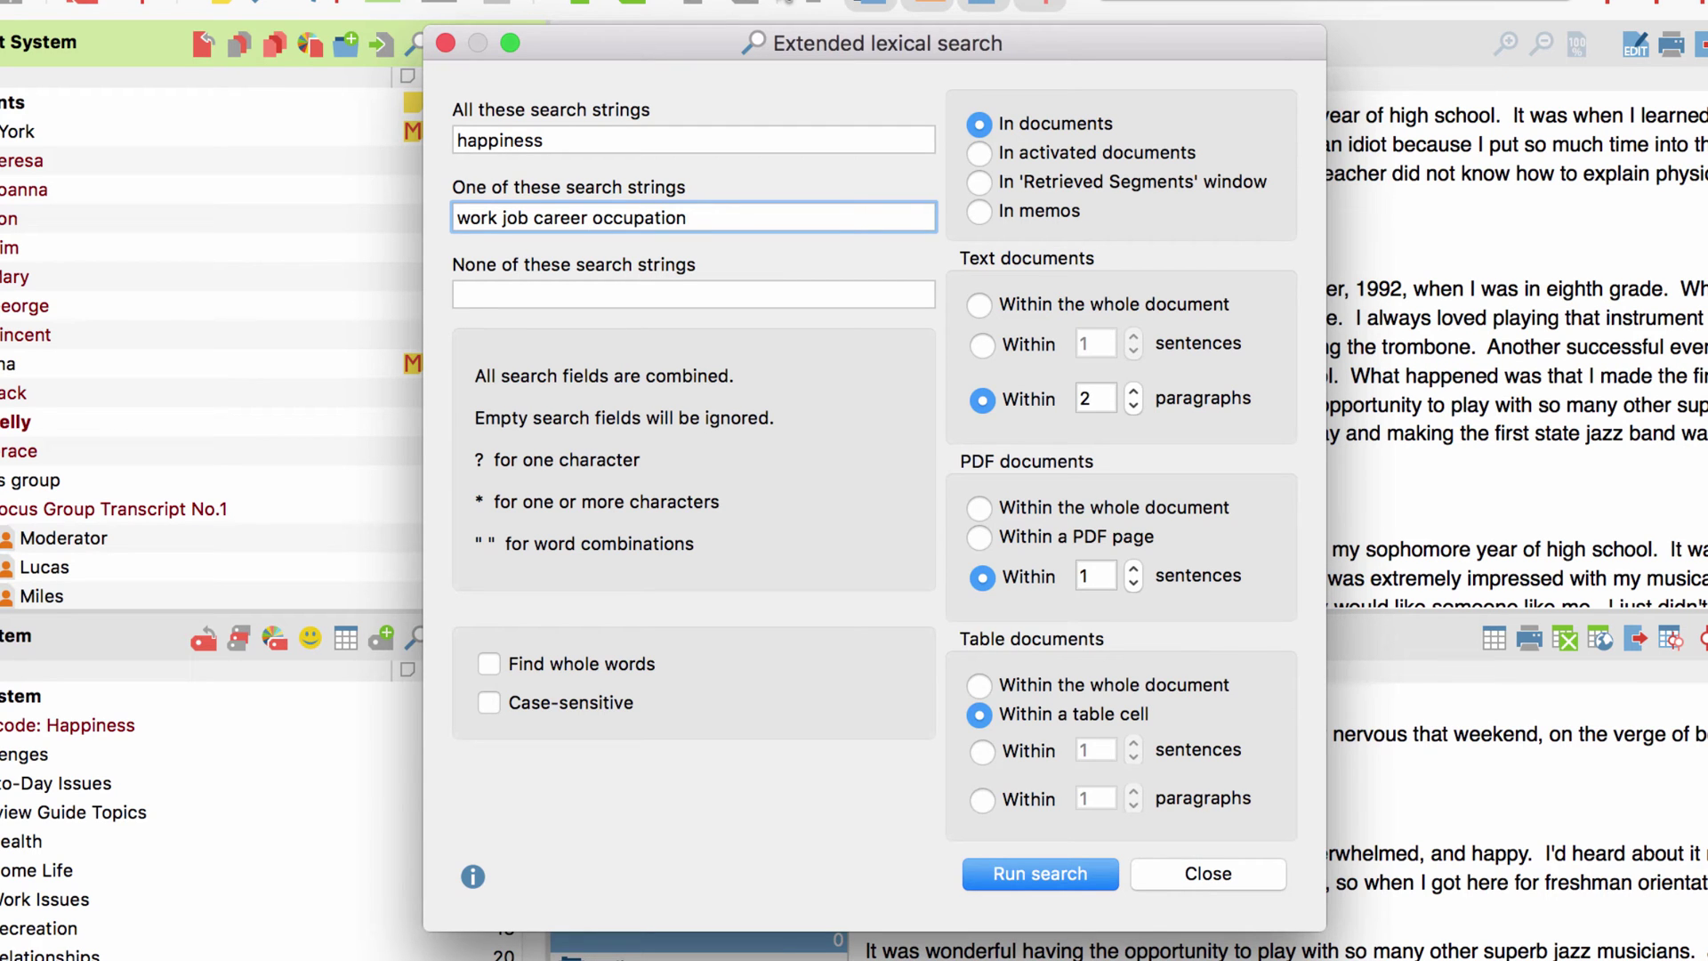
pyautogui.click(1071, 881)
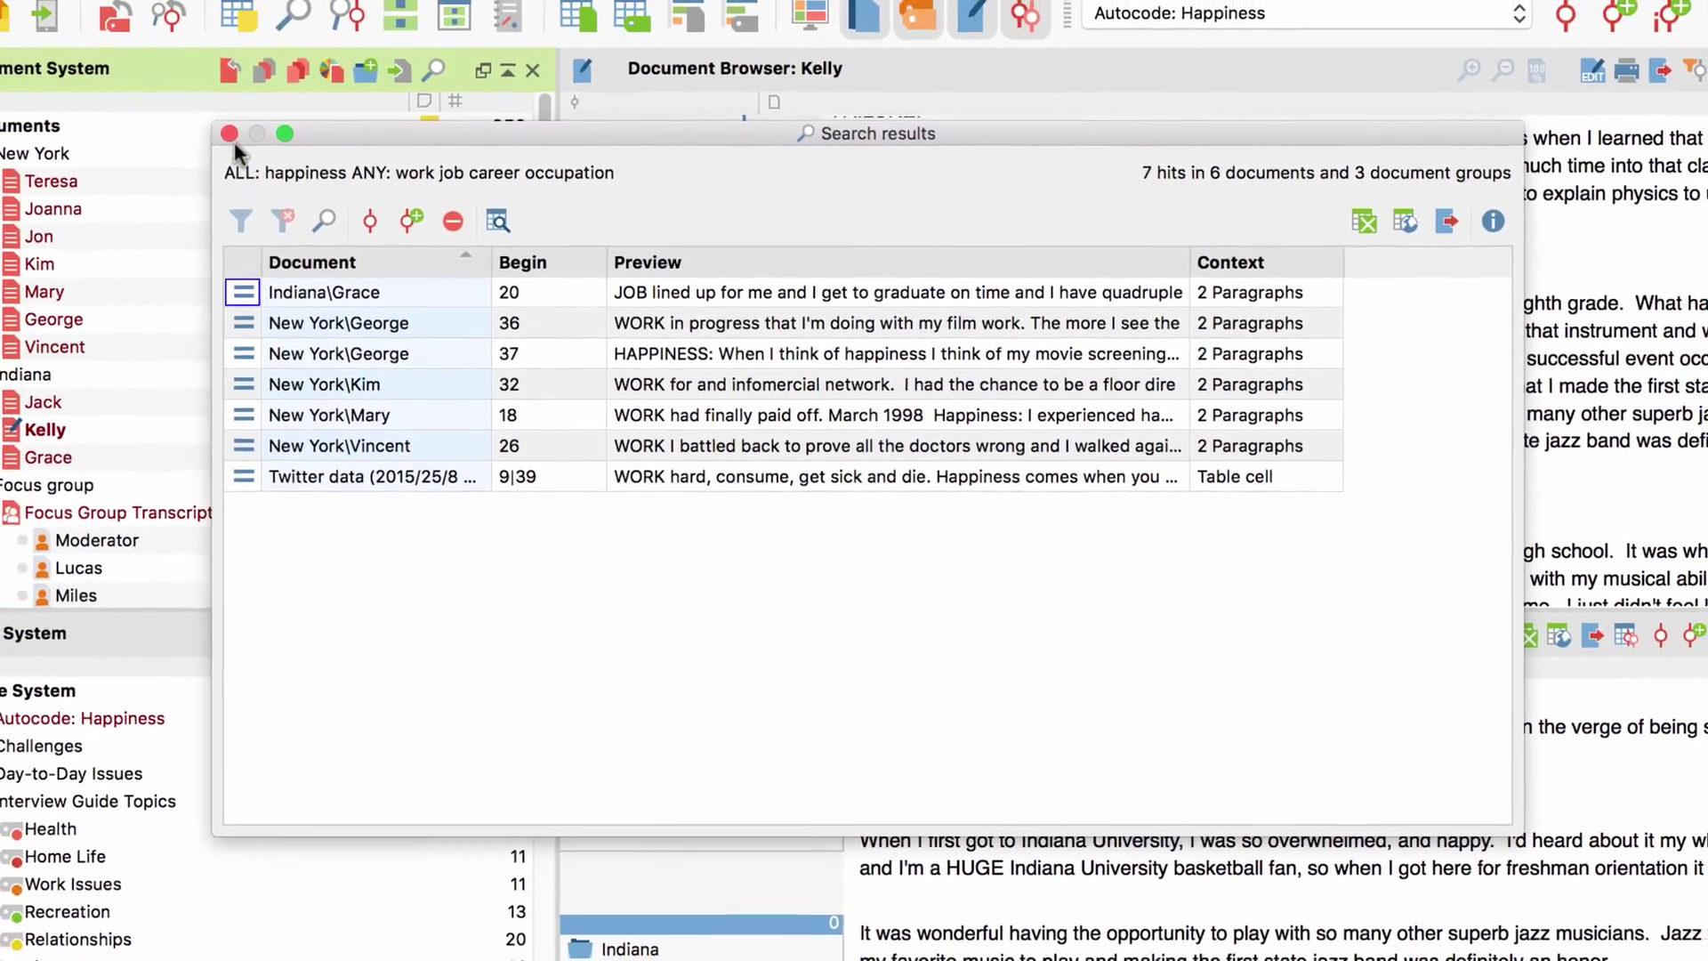
pyautogui.click(203, 110)
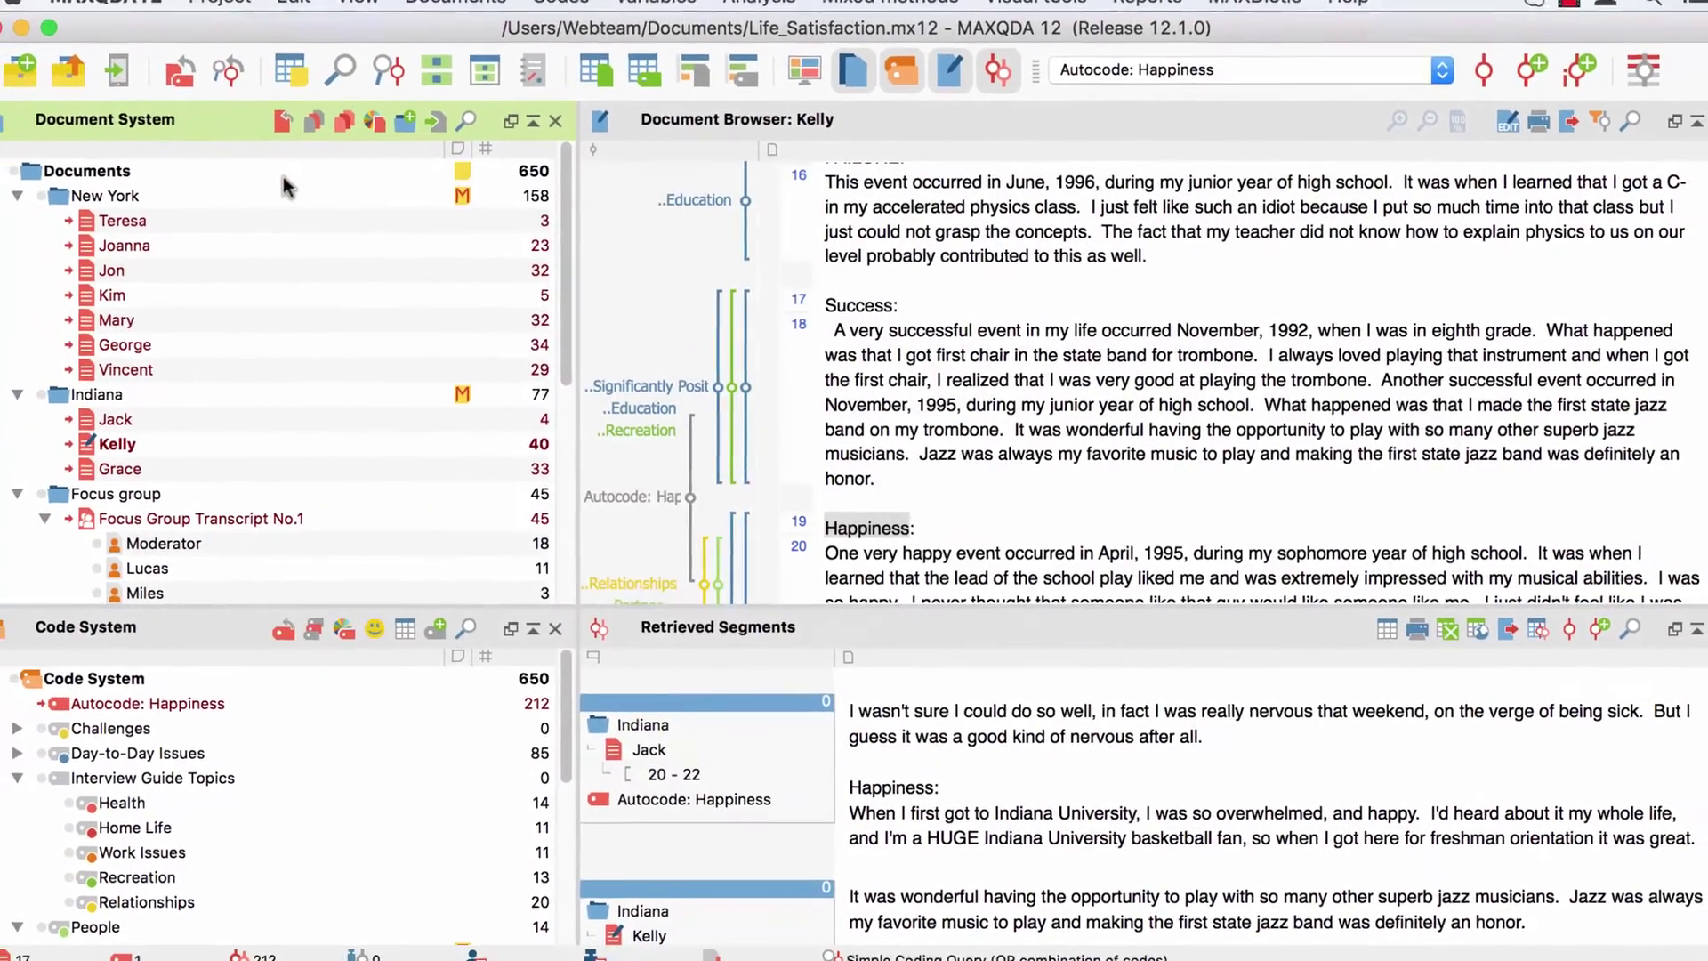
# Step: Rerun the extended search for 'happiness' excluding work, job, career and occupation, giving 171 hits
pyautogui.click(756, 16)
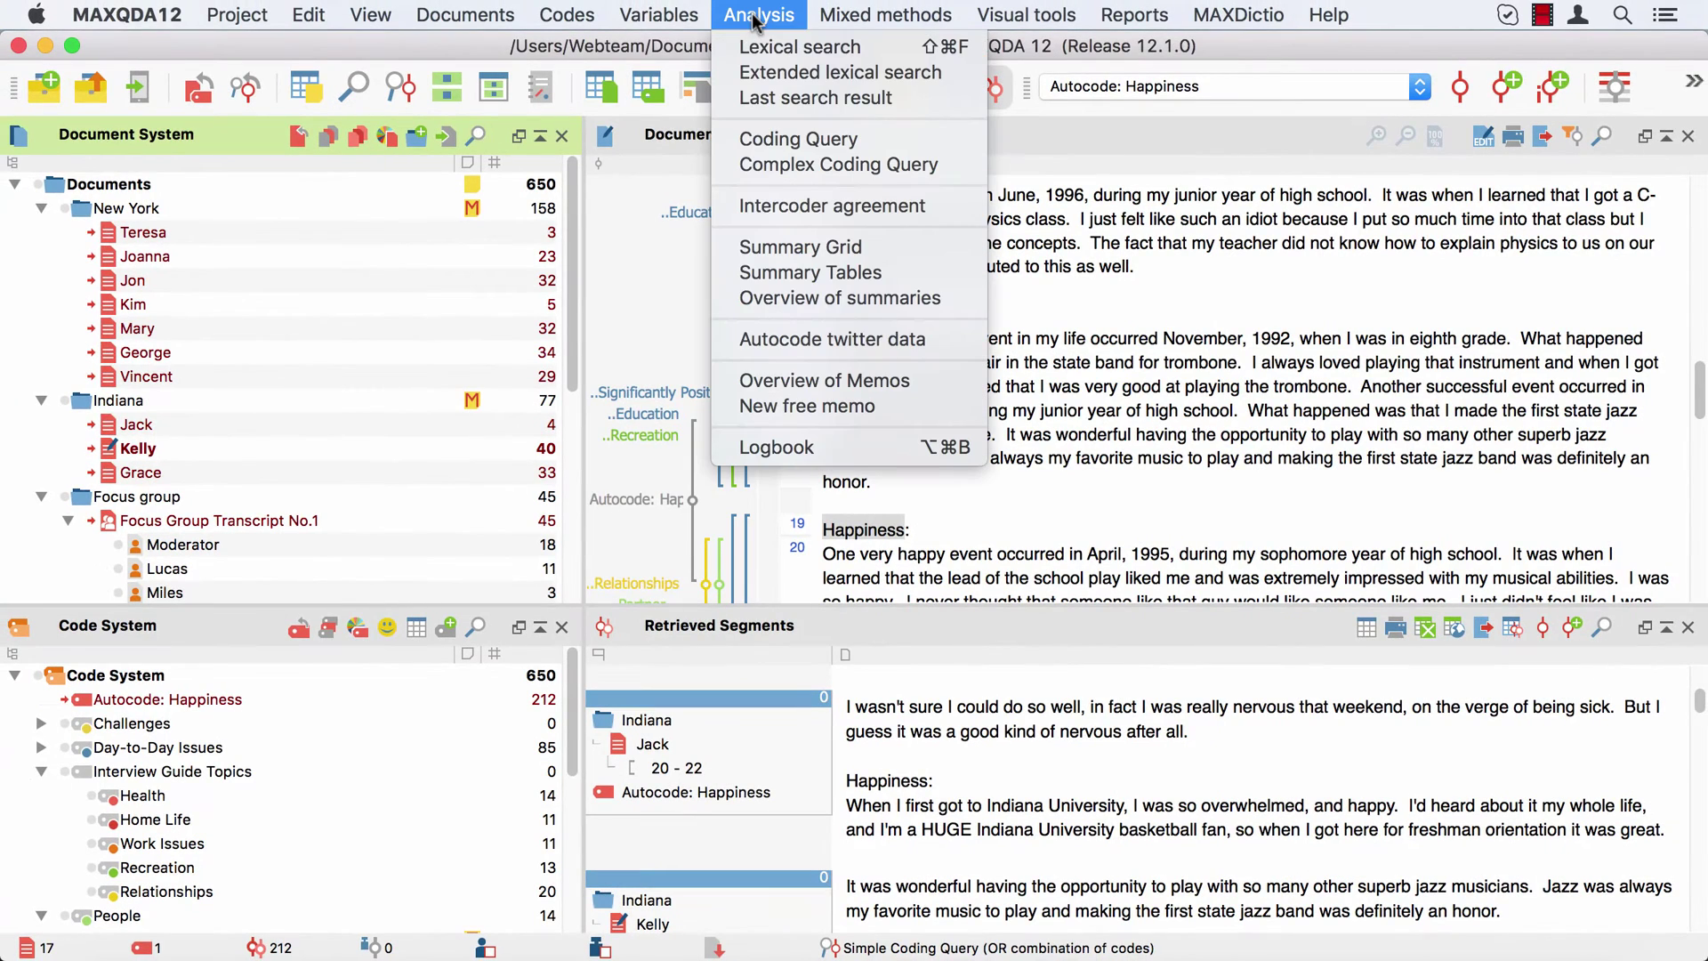
pyautogui.click(766, 73)
pyautogui.tripleClick(730, 277)
pyautogui.press('BackSpace')
pyautogui.click(541, 344)
pyautogui.write('work job career occupation')
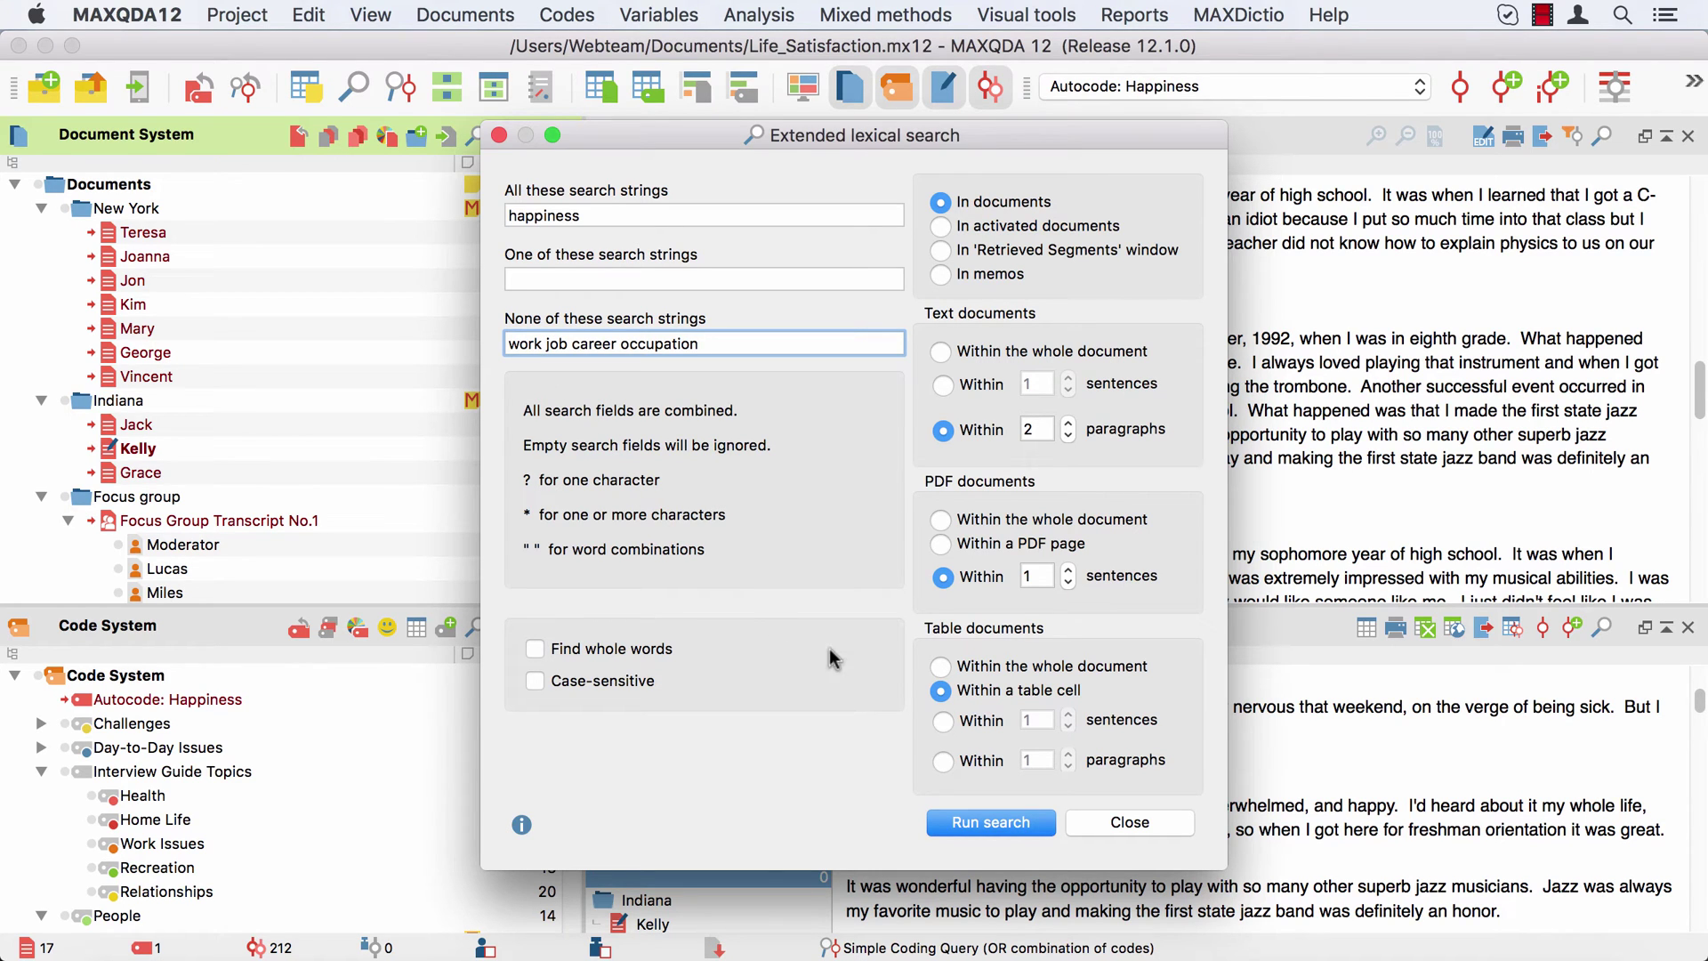
pyautogui.click(974, 822)
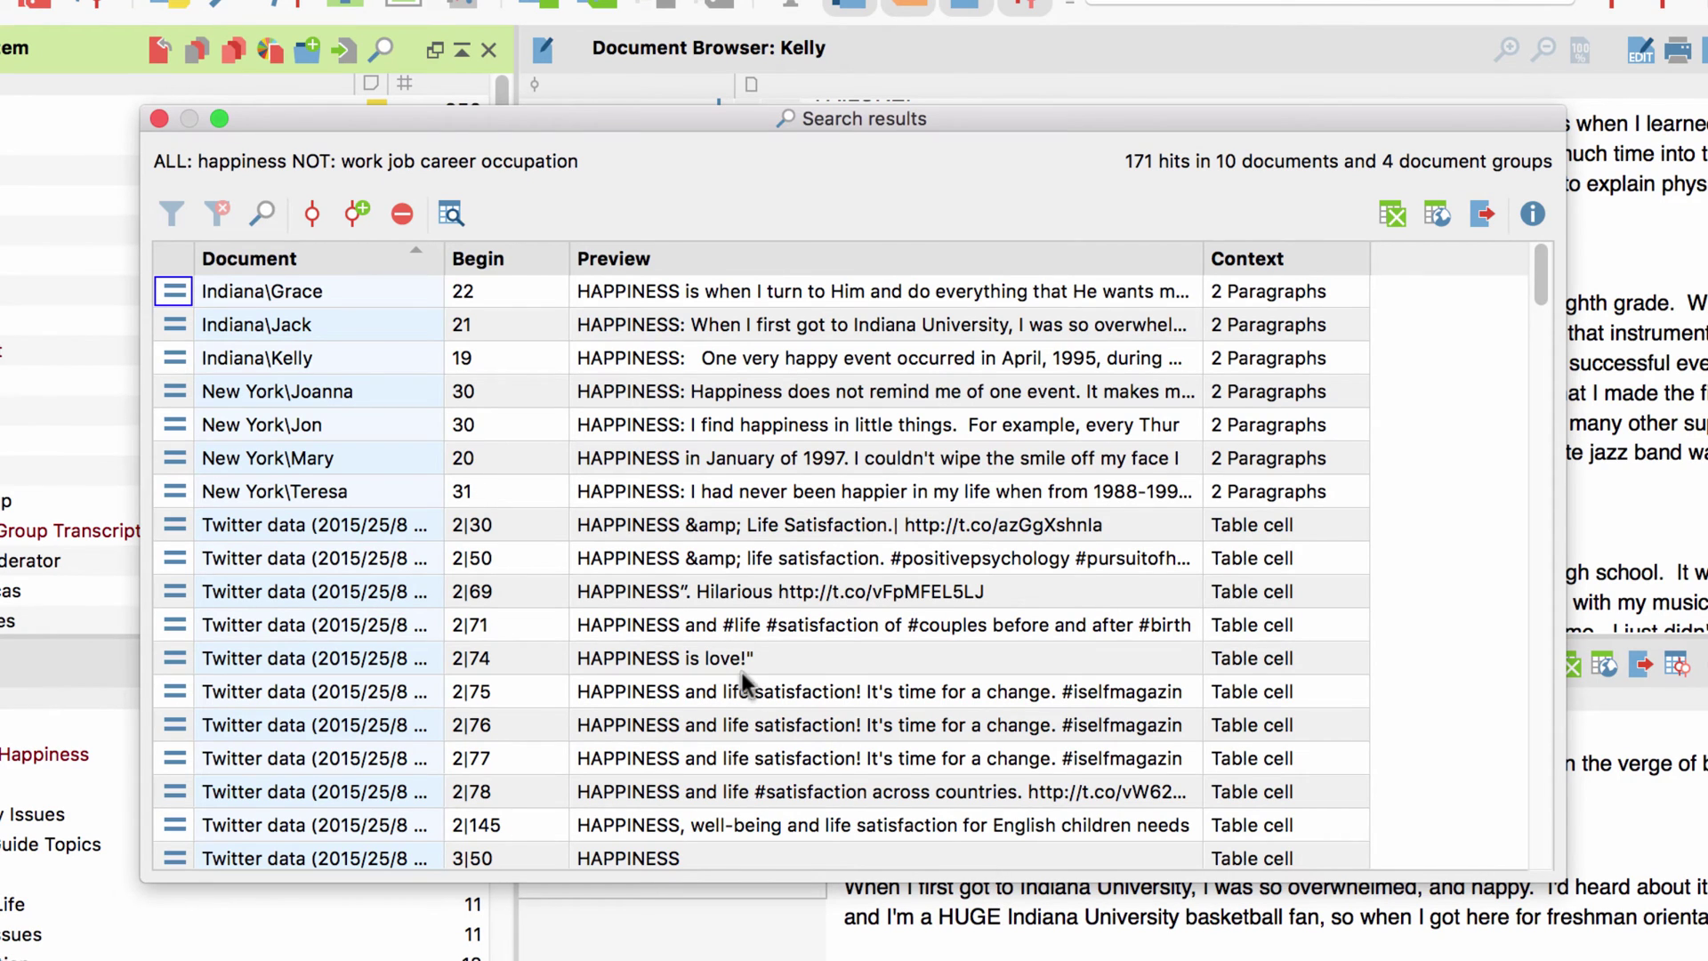
# Step: Ignore the Indiana\Grace hit, then bring up the Indiana\Jack hit in its document
pyautogui.click(316, 293)
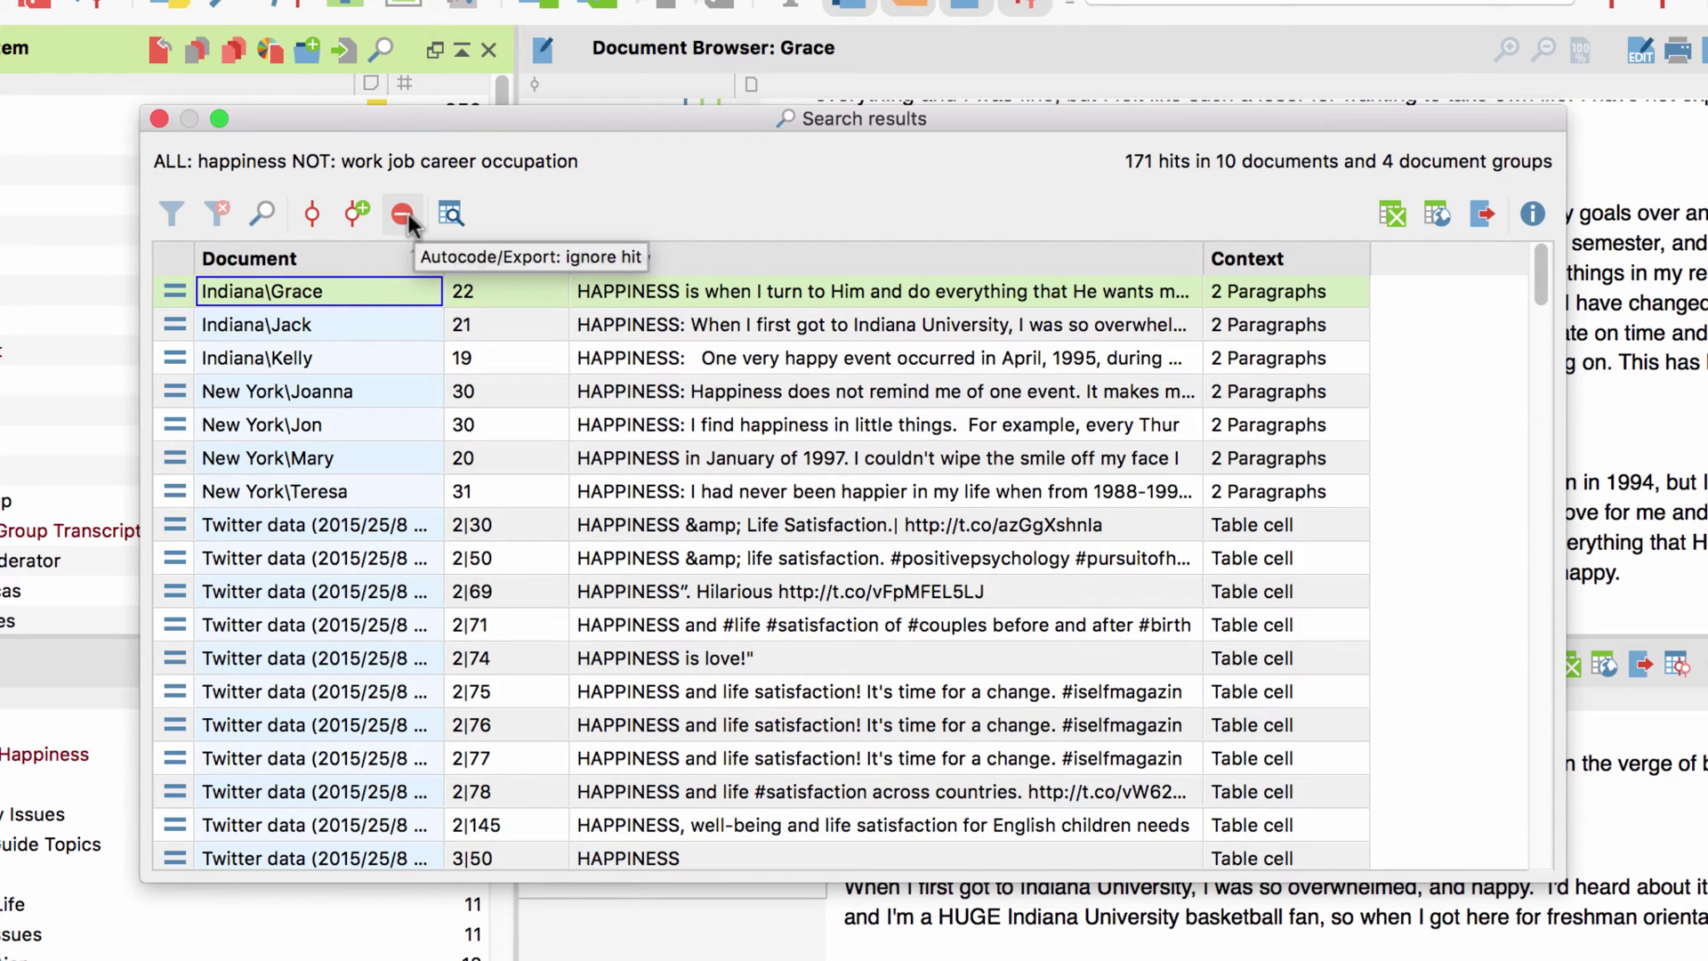
pyautogui.click(408, 214)
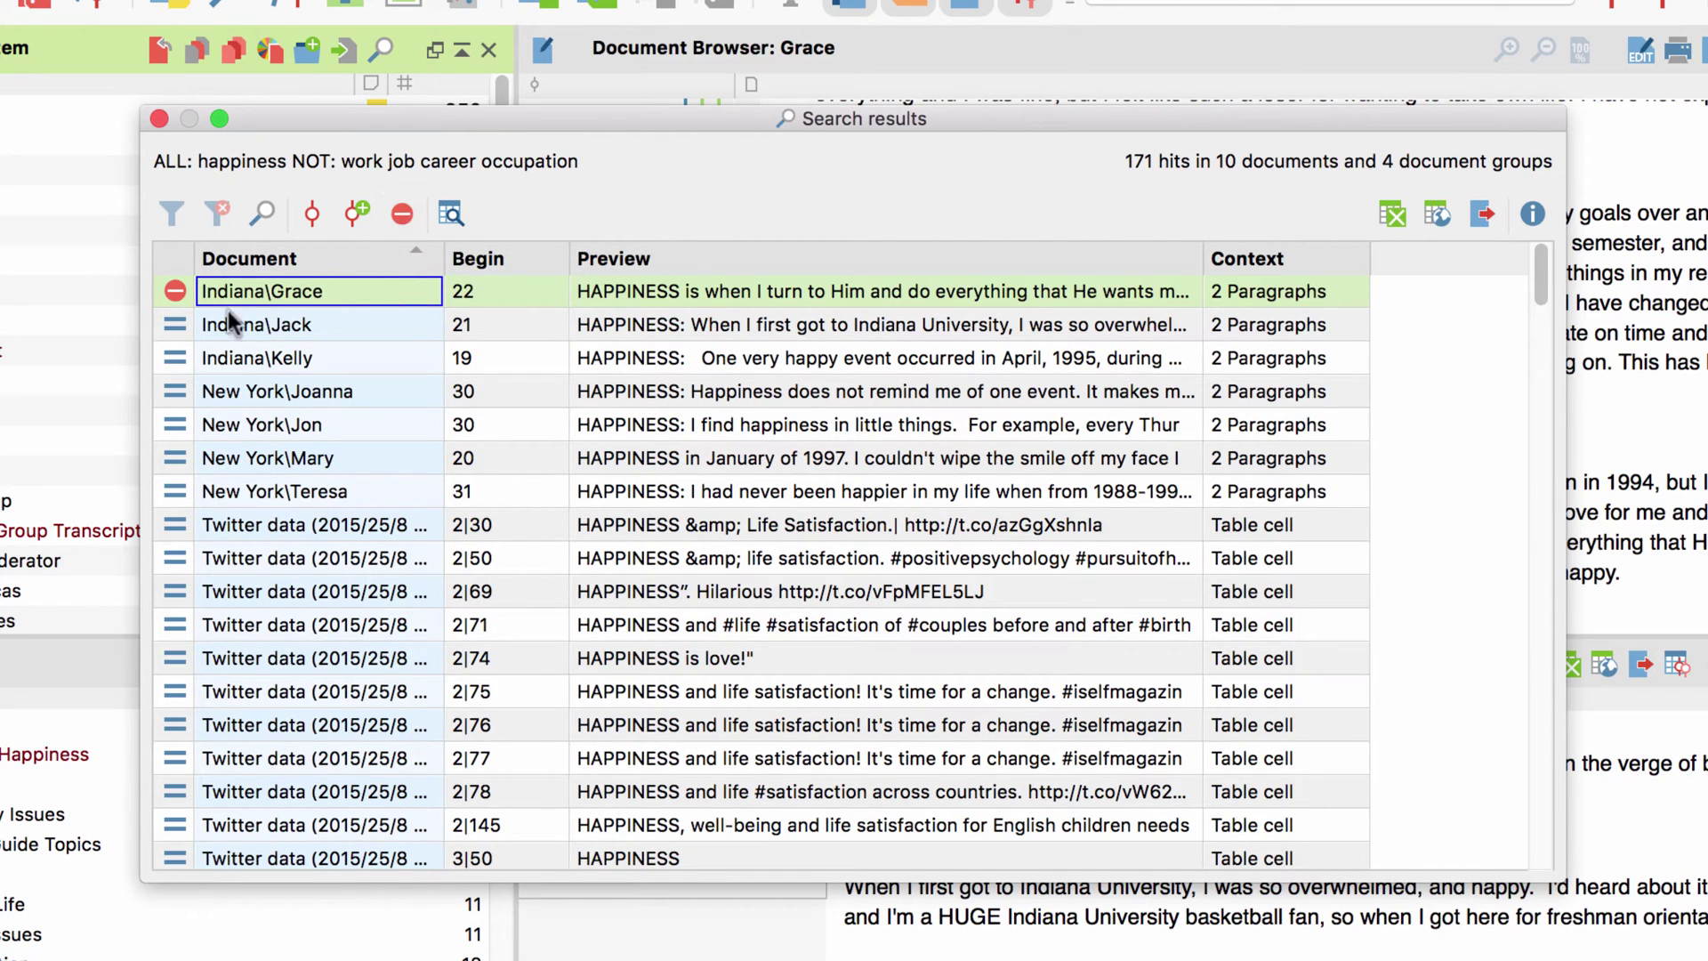
pyautogui.click(172, 316)
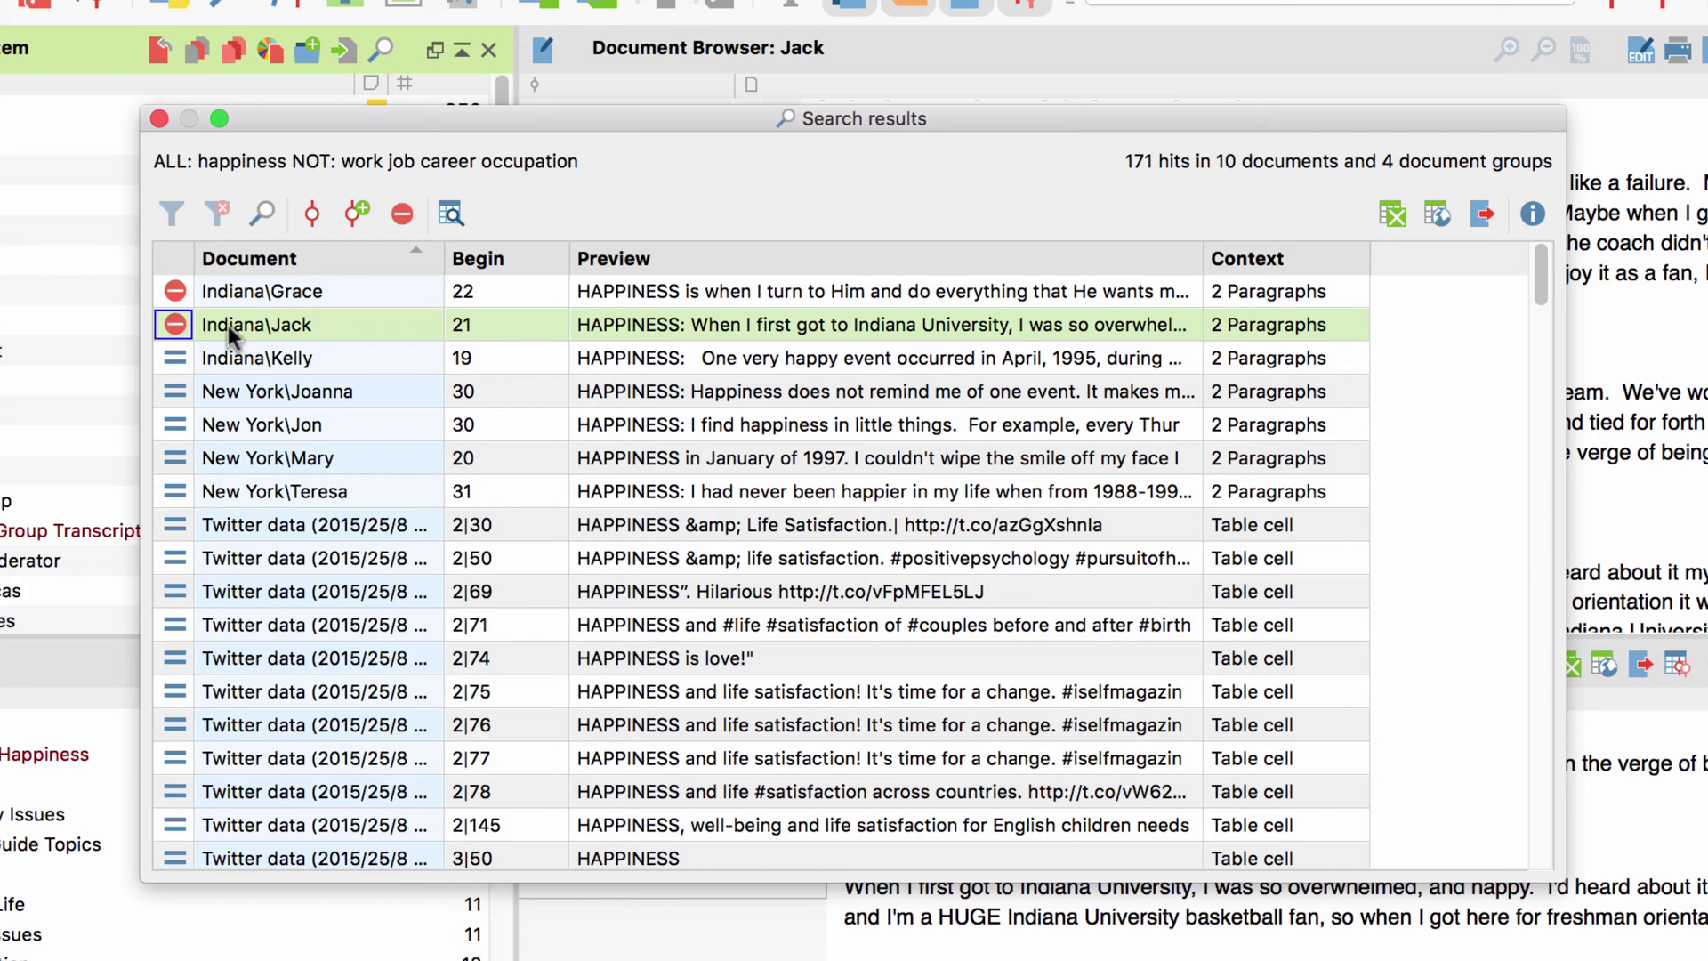
# Step: Export the text hits with two sentences of context before and two after
pyautogui.click(1480, 214)
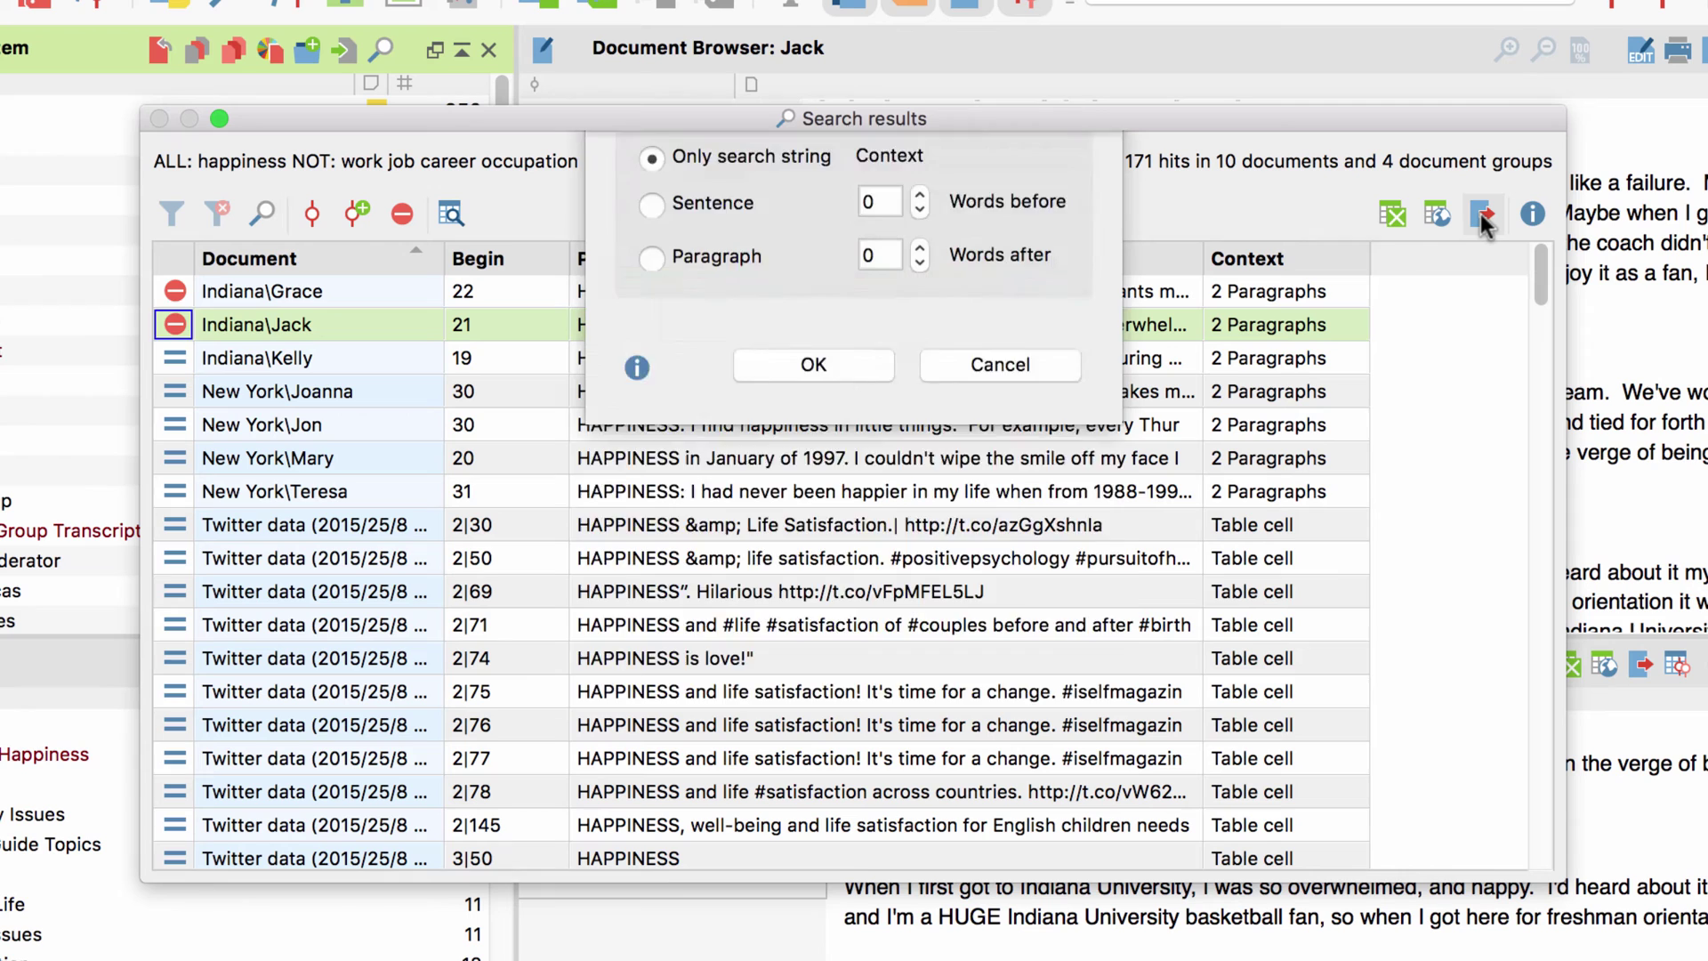
pyautogui.click(652, 478)
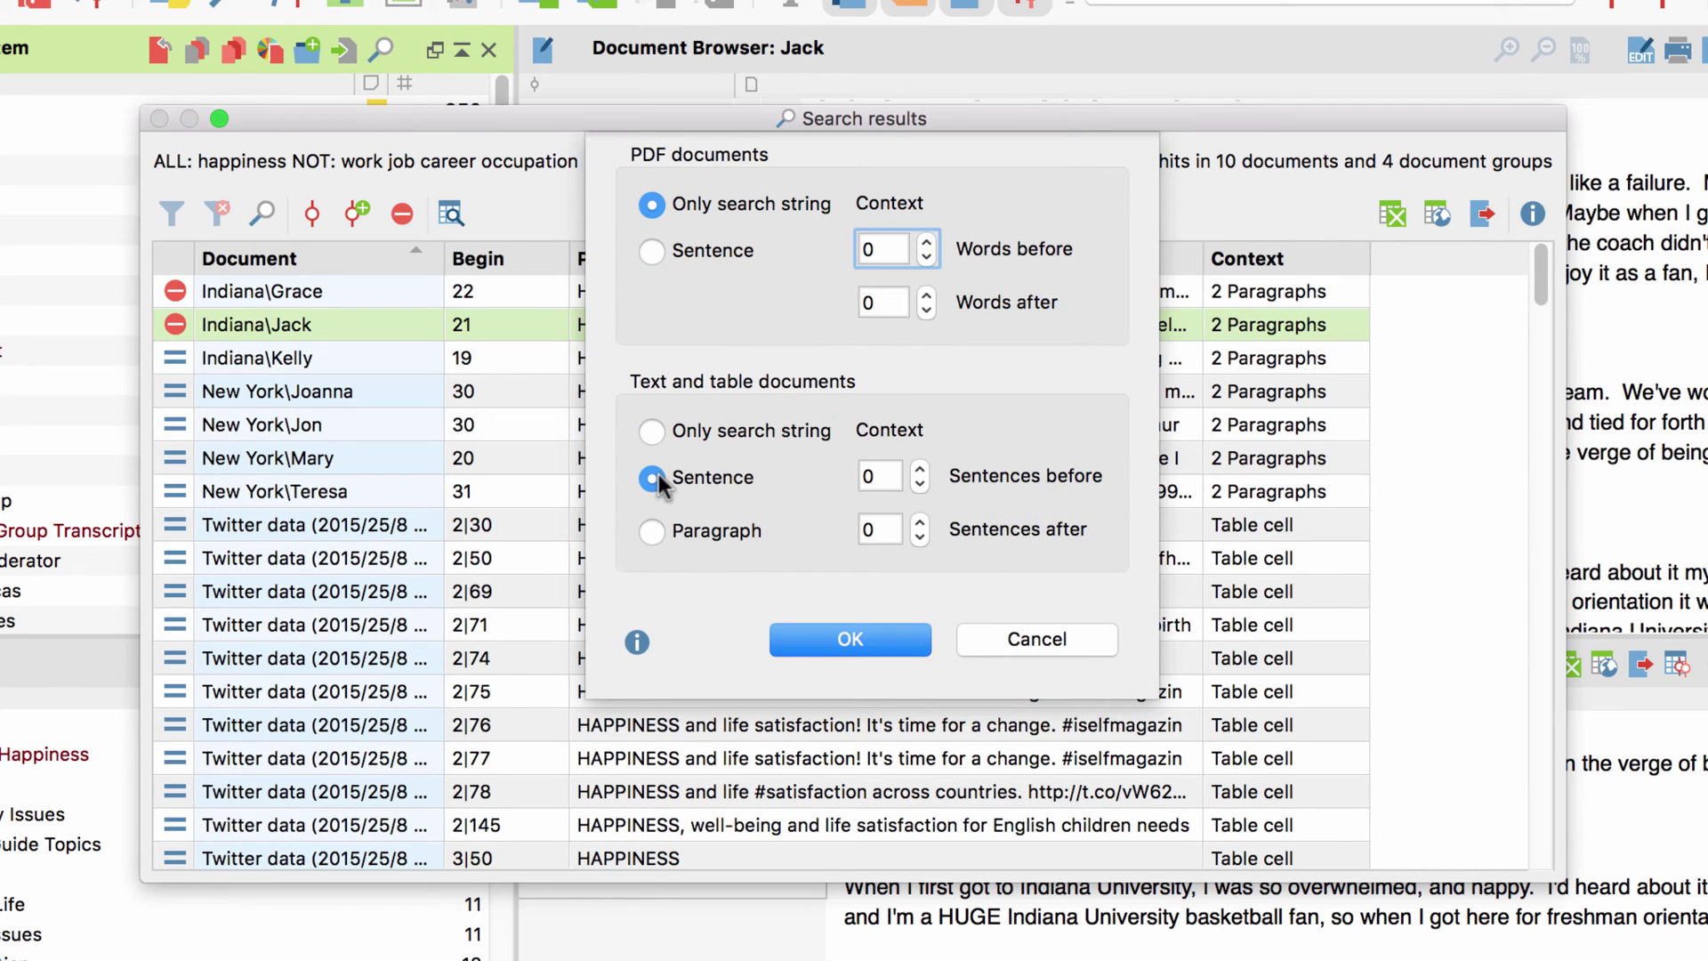
pyautogui.click(920, 470)
pyautogui.click(920, 469)
pyautogui.click(921, 523)
pyautogui.click(920, 523)
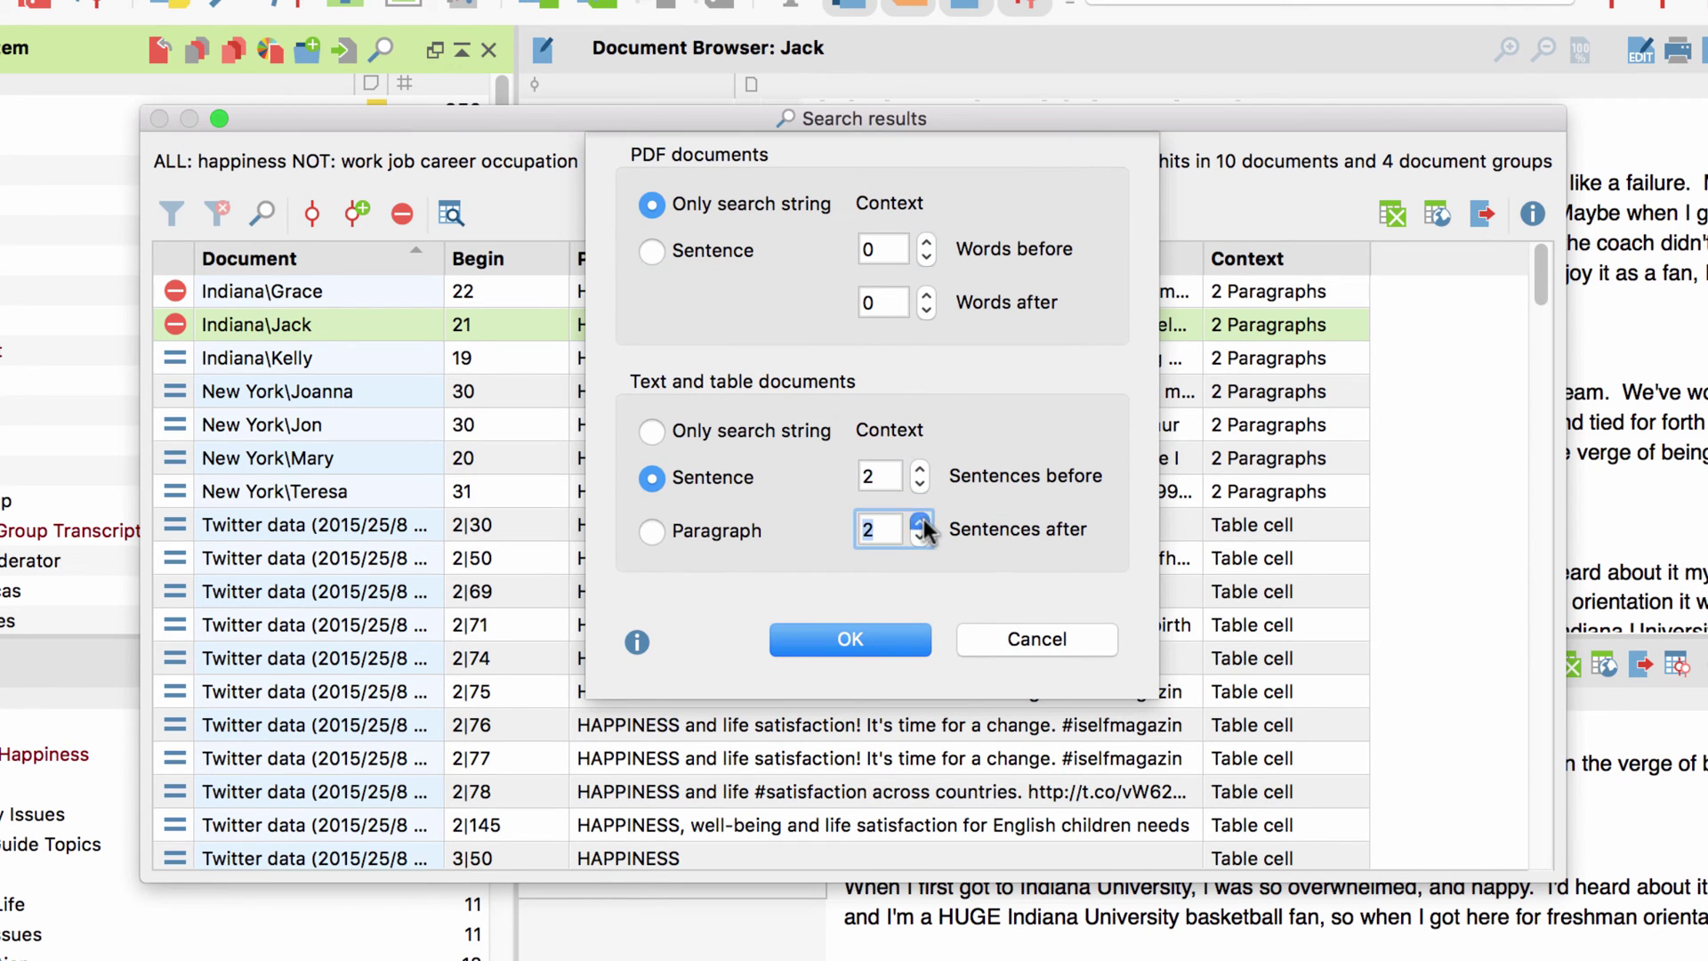
pyautogui.click(889, 633)
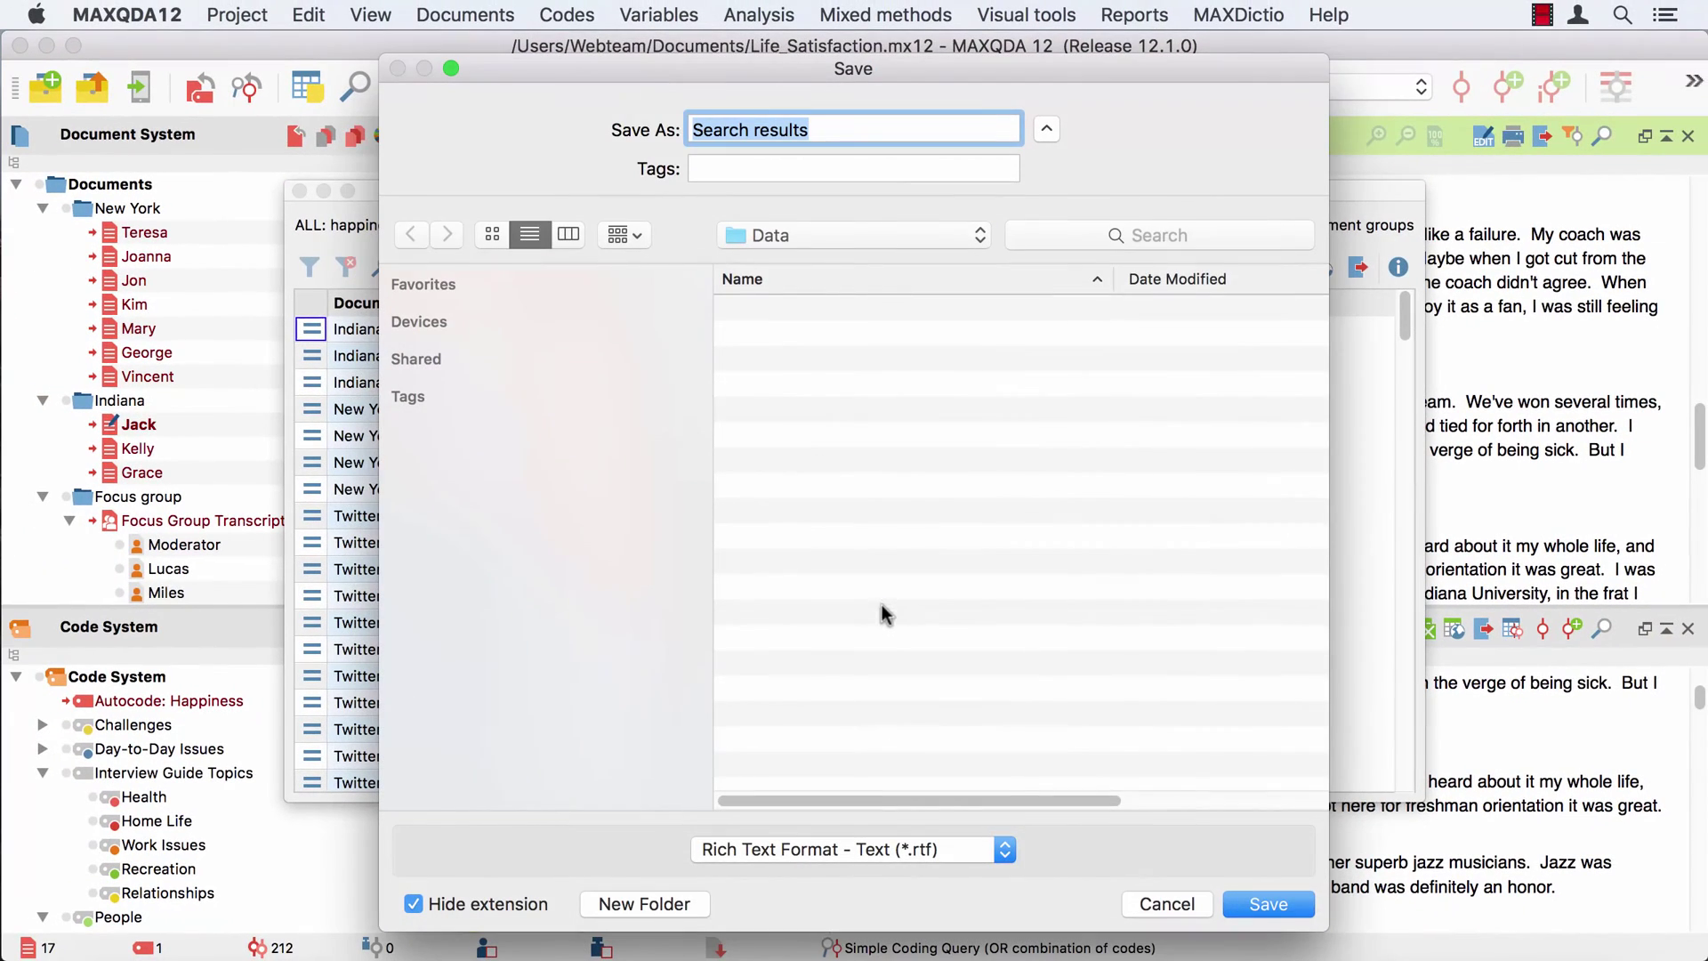
# Step: Save the export as an Excel (*.xlsx) file named Search results
pyautogui.click(1003, 848)
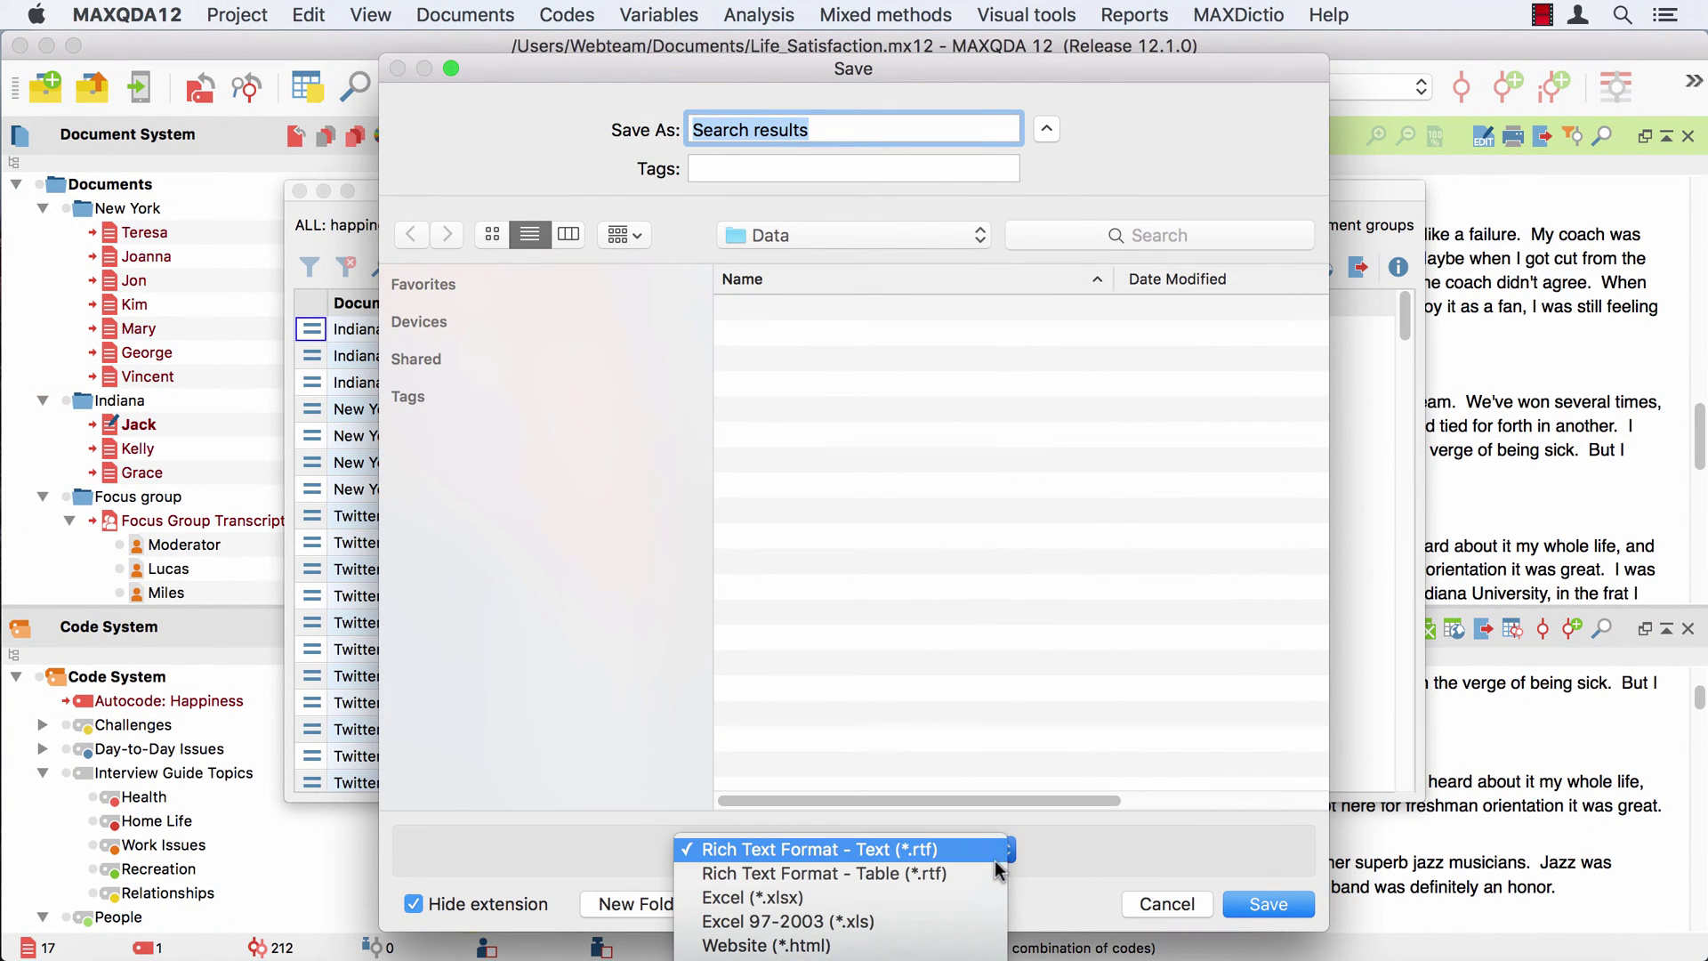
pyautogui.click(989, 894)
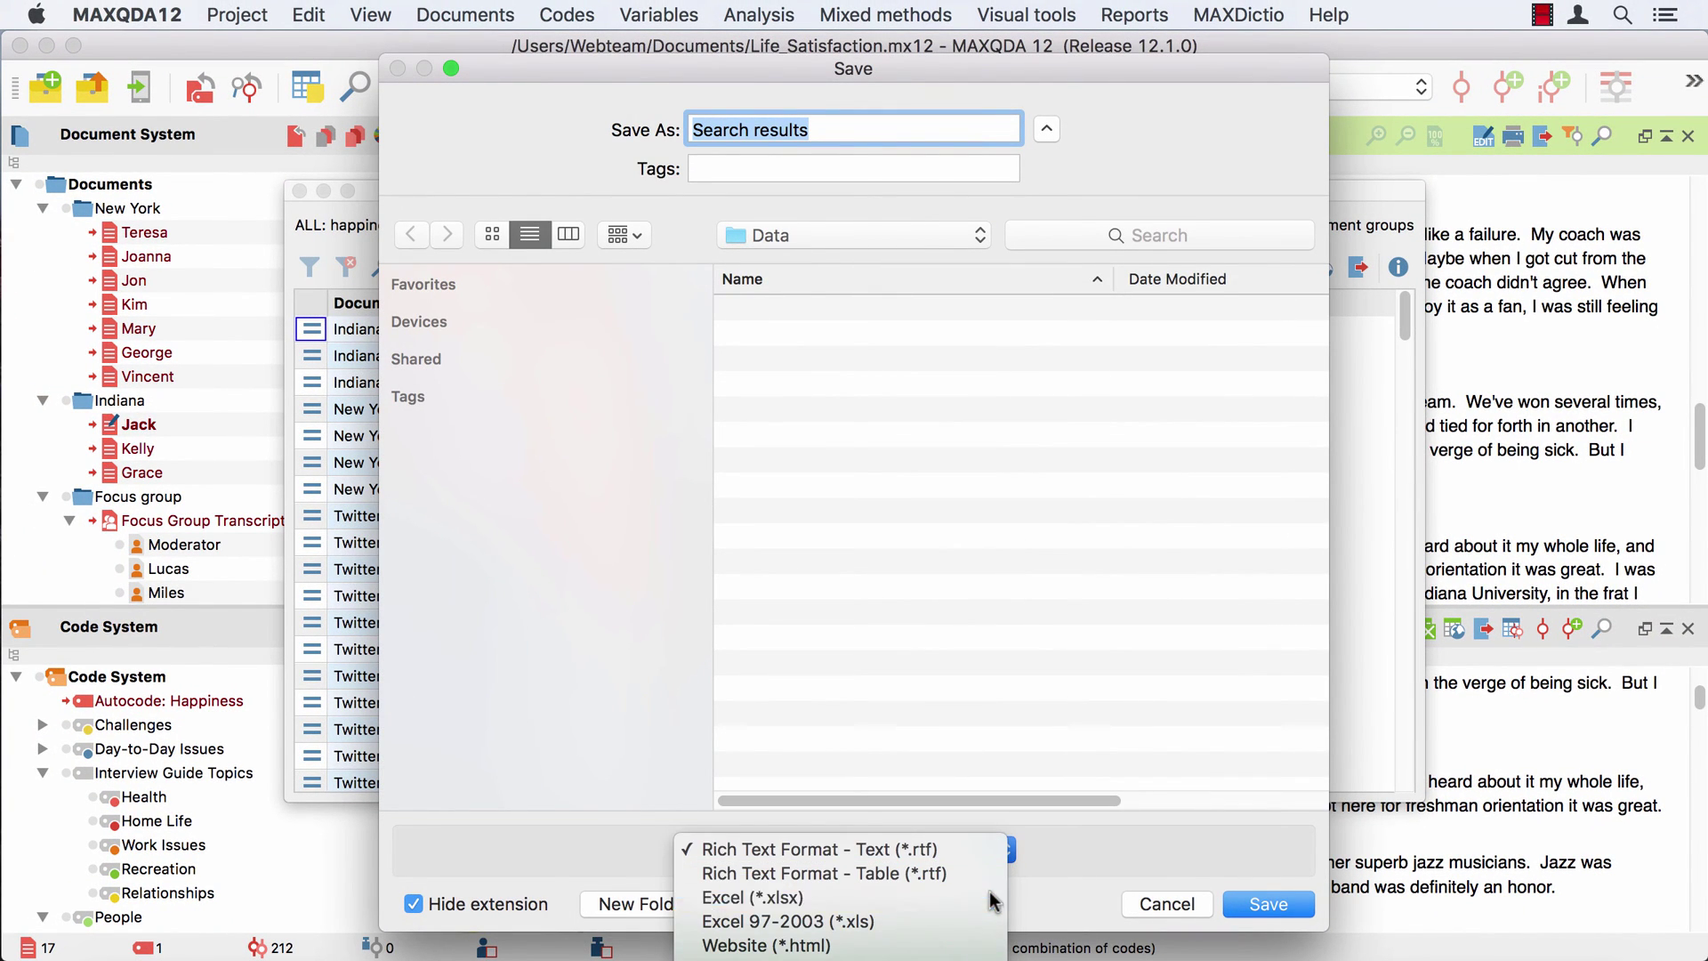
pyautogui.click(1253, 906)
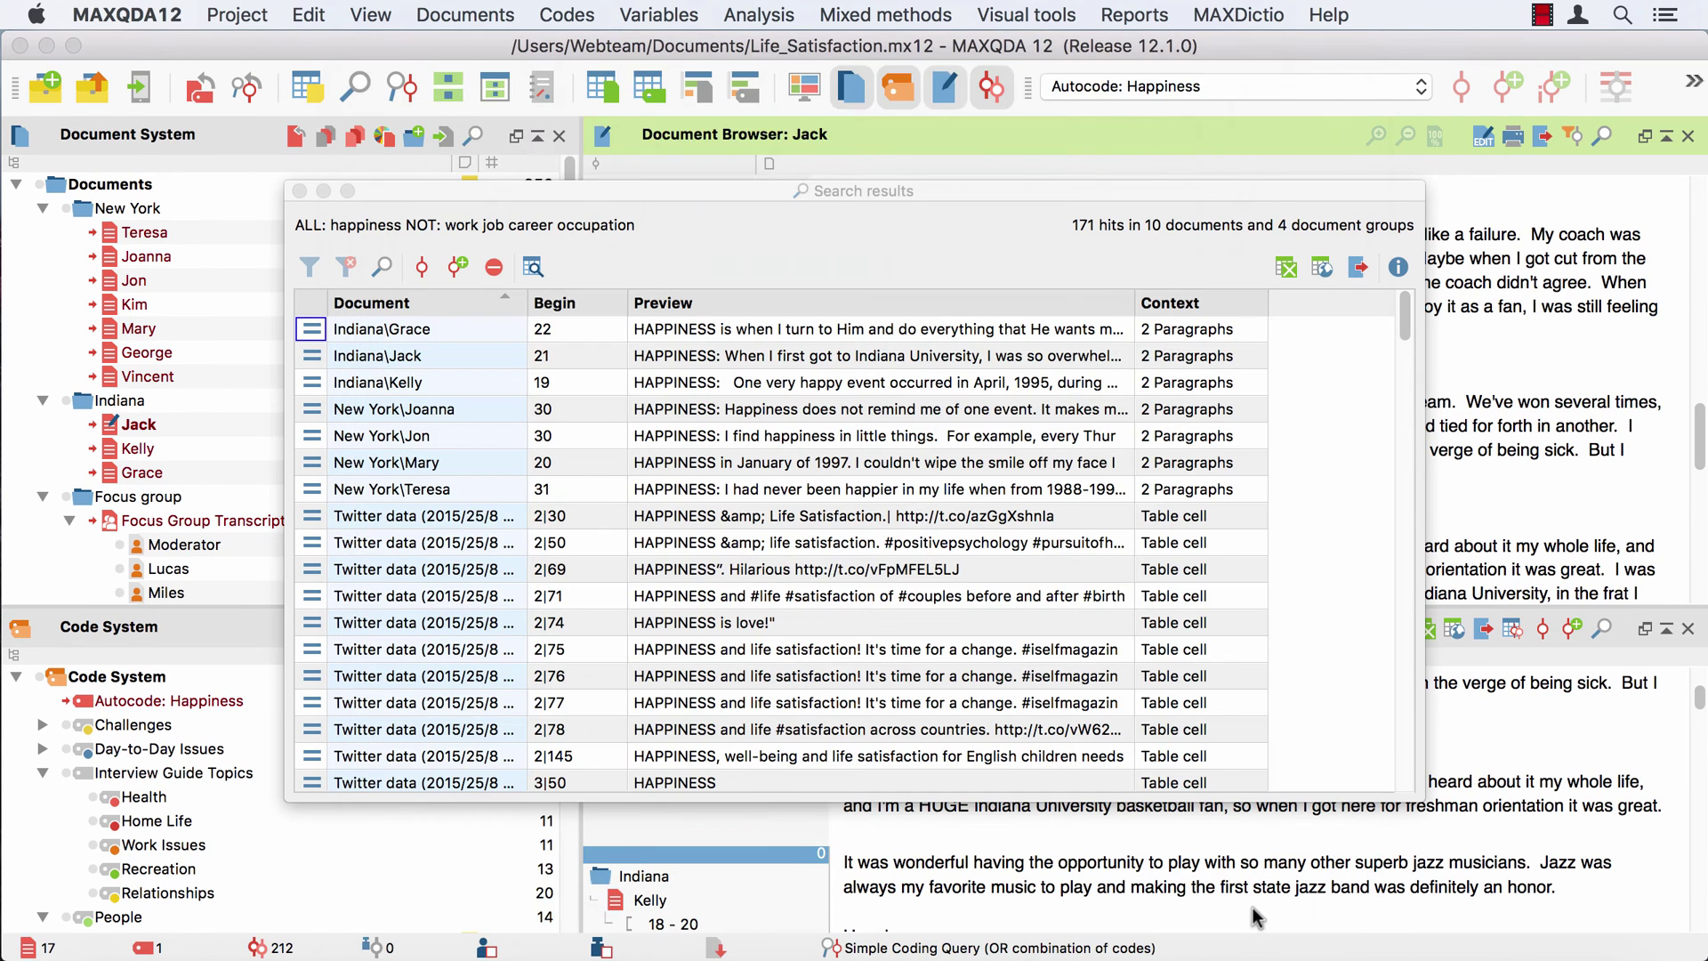